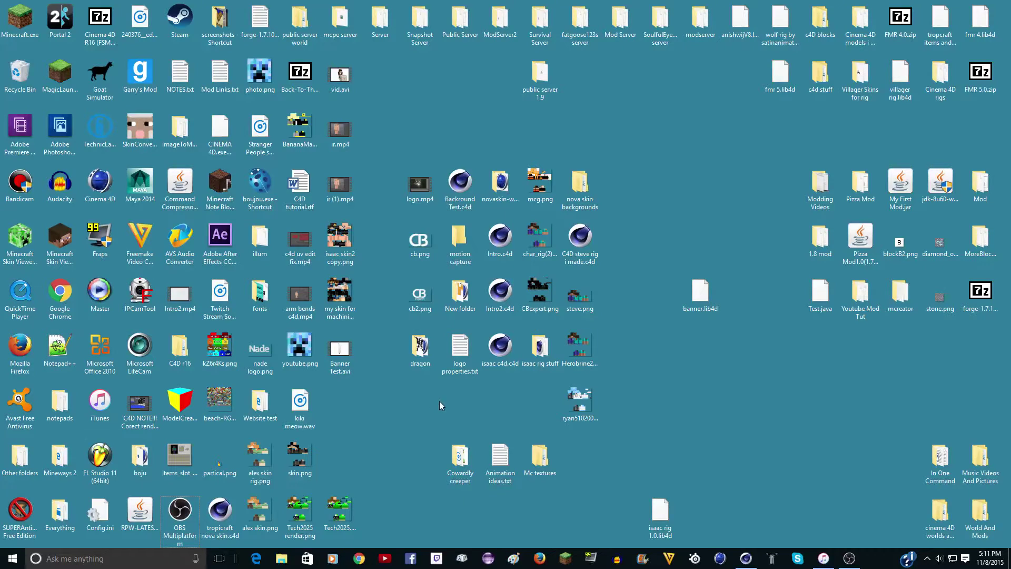
Play the Banner Test video from the desktop and close the player after watching it.
double_click(346, 355)
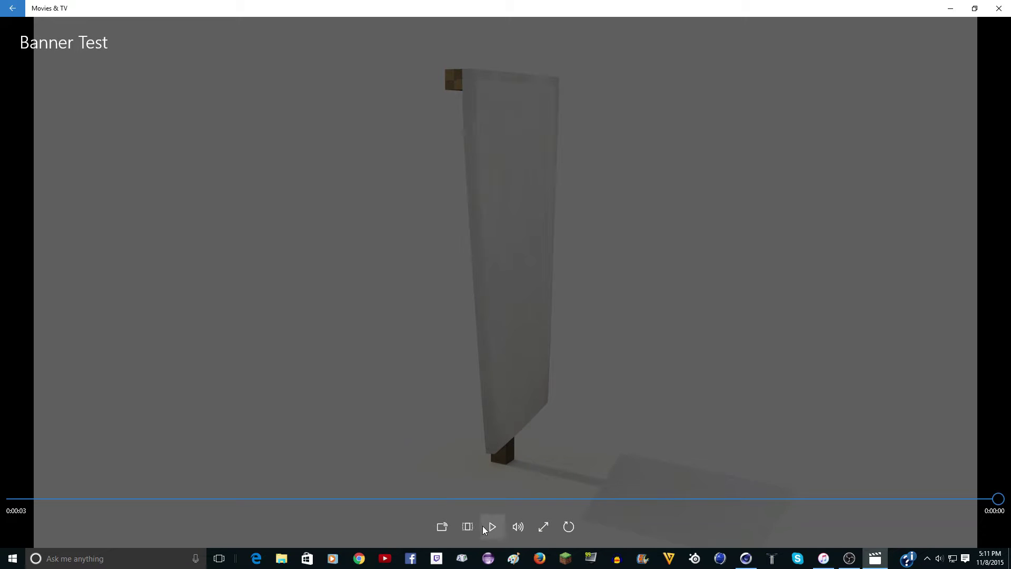
left_click(444, 339)
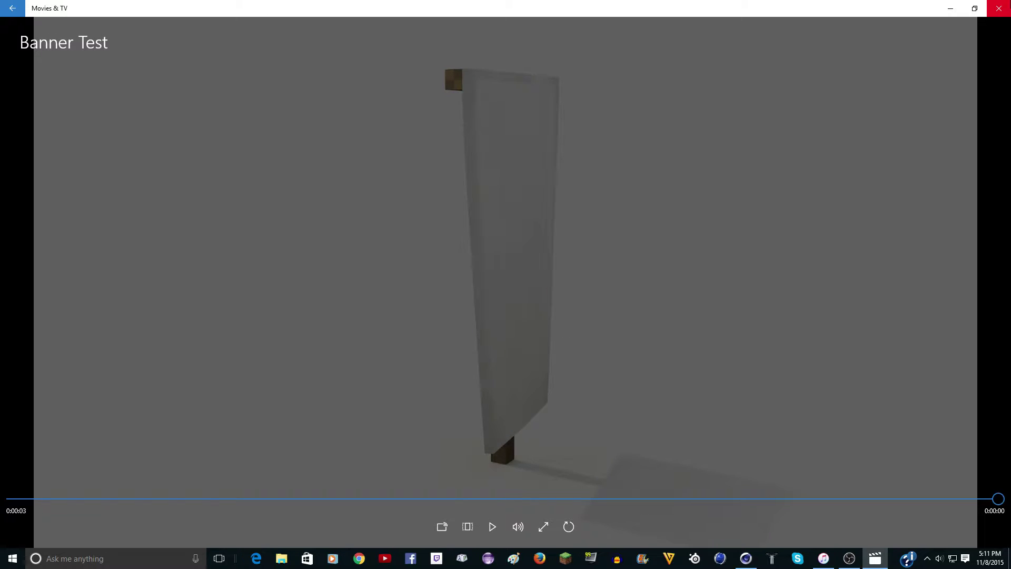
left_click(999, 8)
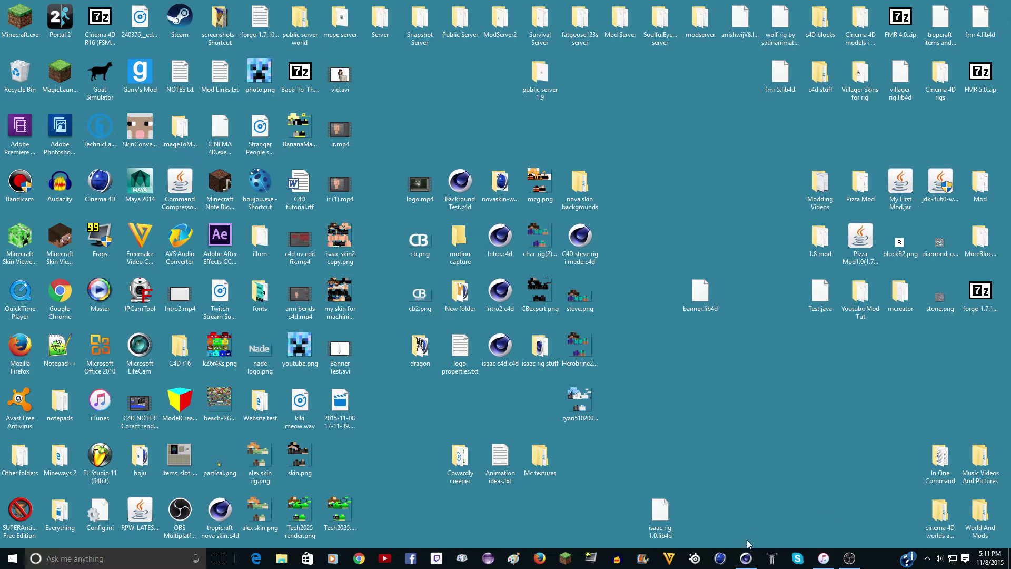
Load the banner.lib4d library from the desktop into Cinema 4D's Content Browser.
left_click(741, 561)
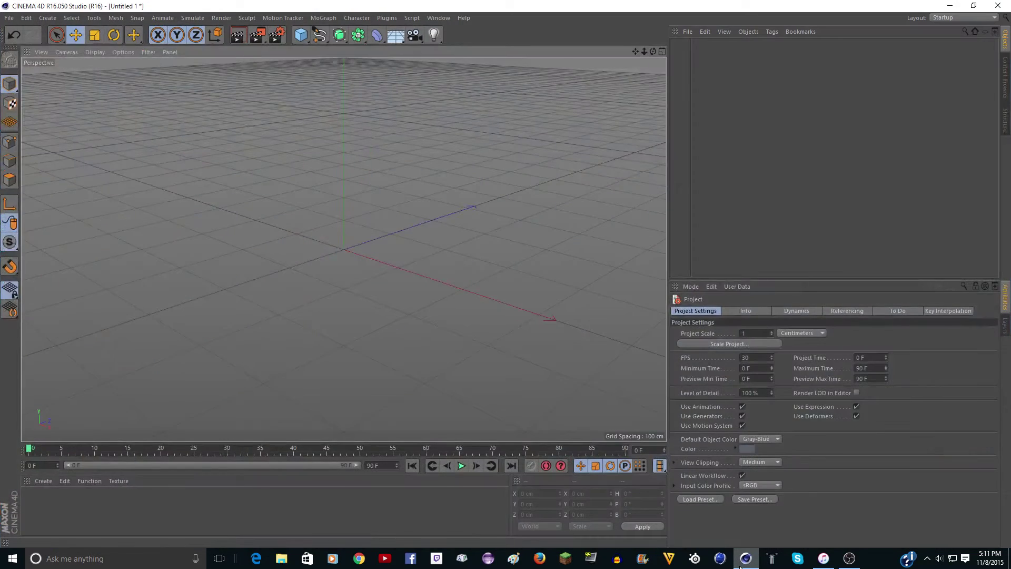
left_click(742, 561)
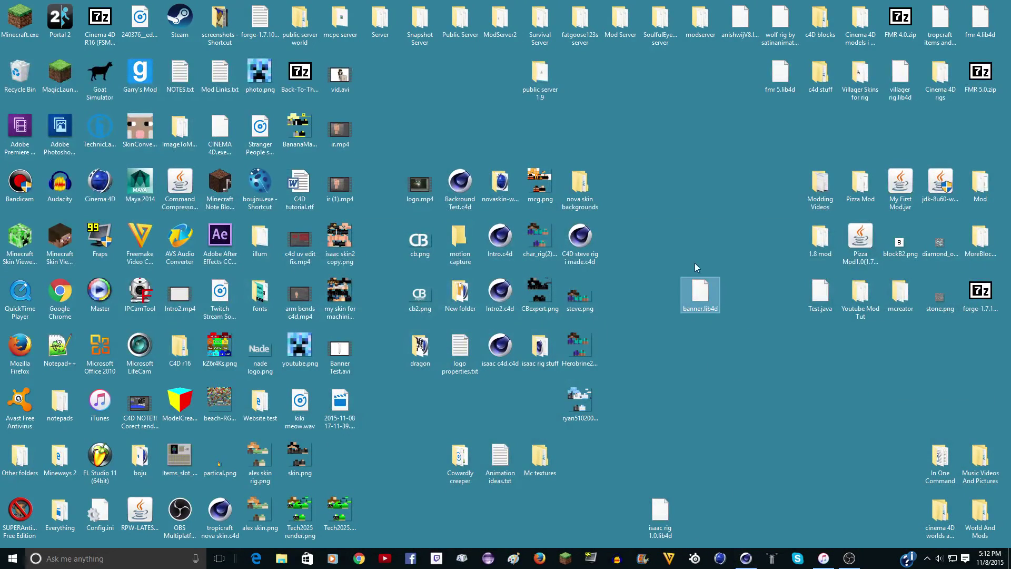
left_click_drag(700, 294, 683, 435)
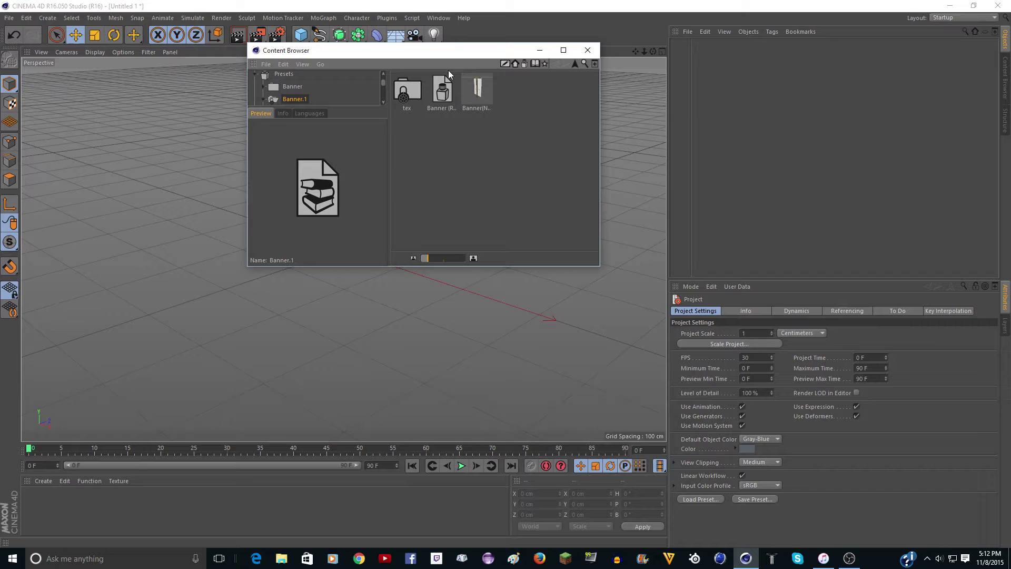
Add the Banner(Normal) and Banner (Realistic) presets to the scene and close the Content Browser.
left_click(441, 88)
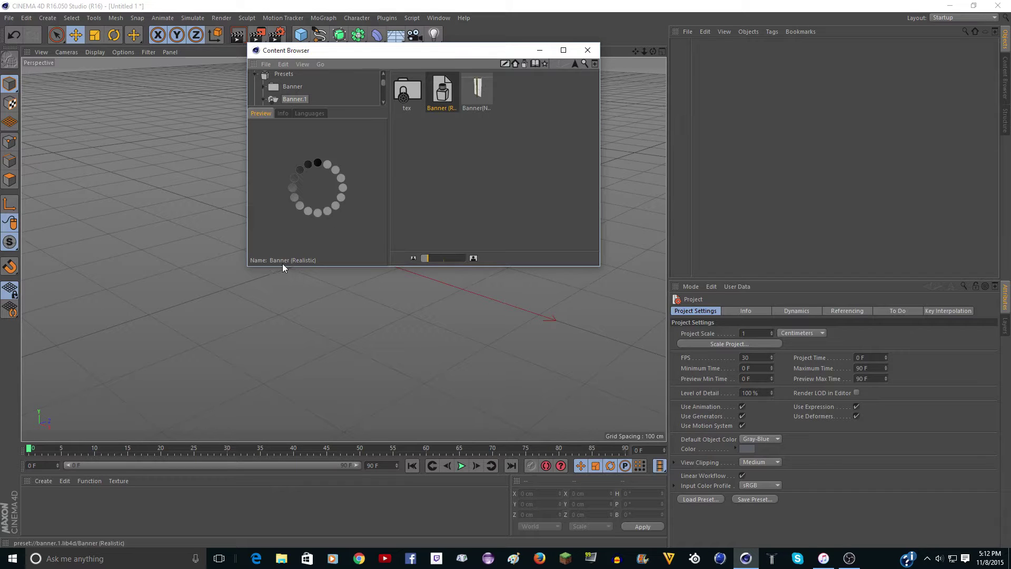
left_click(475, 94)
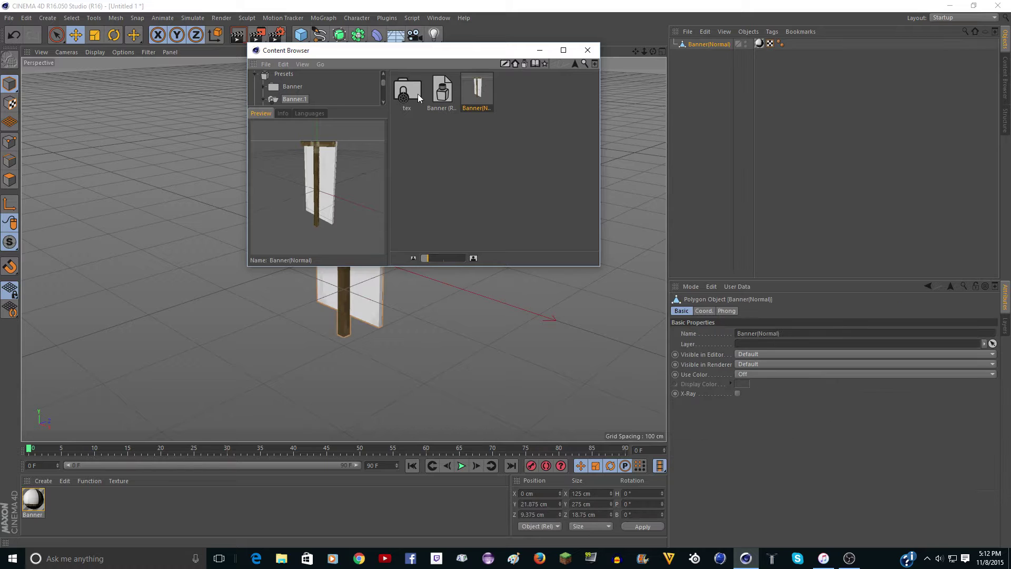
left_click(441, 89)
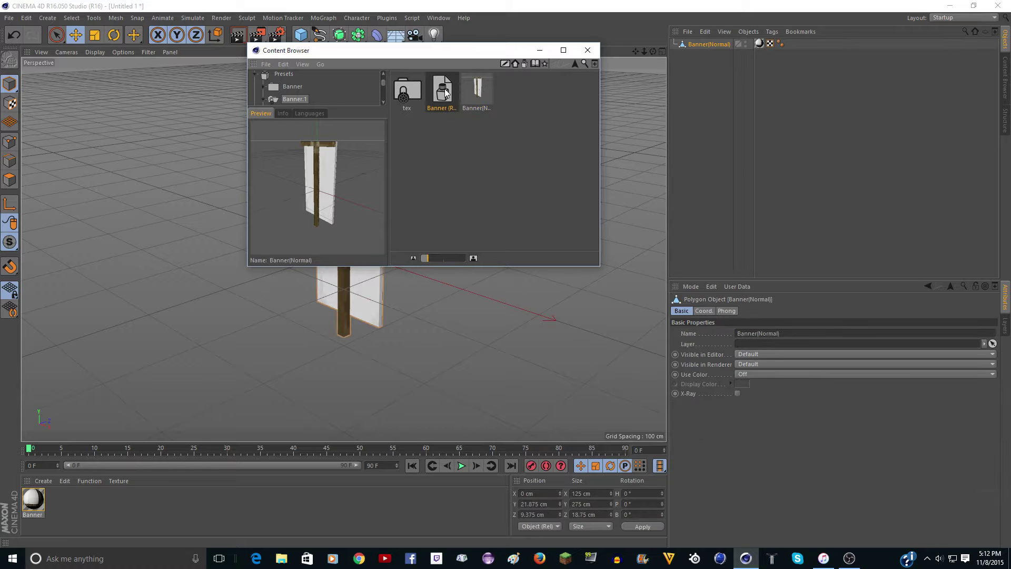
left_click(588, 50)
Move the Banner(Normal) object along X to about -157 cm, beside the realistic banner.
left_click(700, 55)
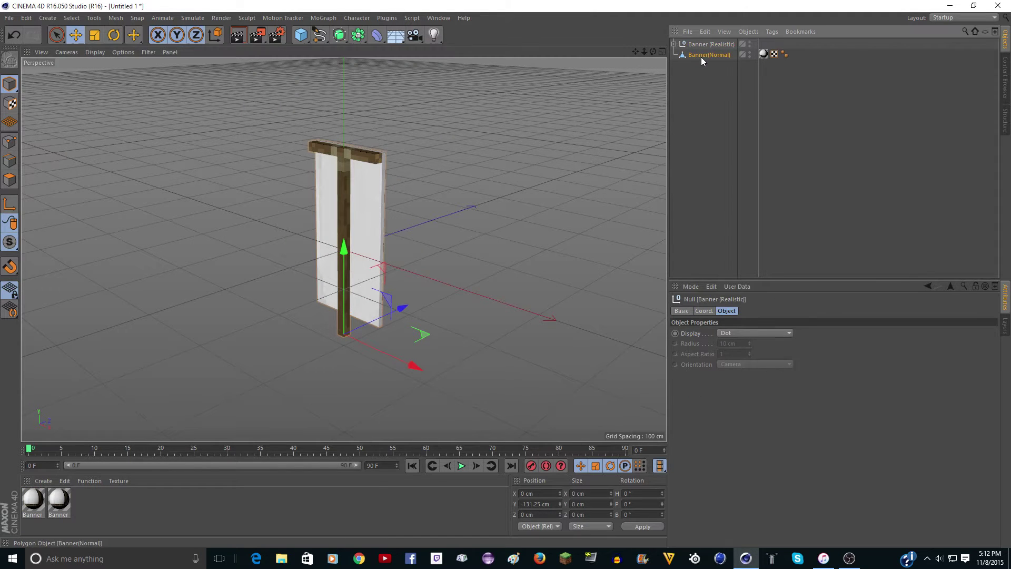
left_click_drag(410, 255, 331, 240)
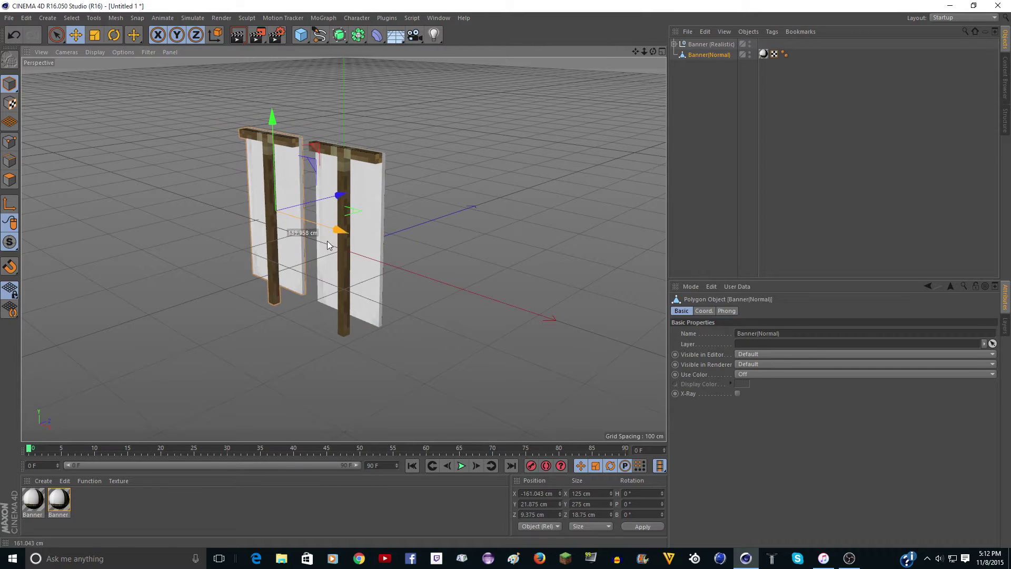
scroll(333, 238, "up", 1)
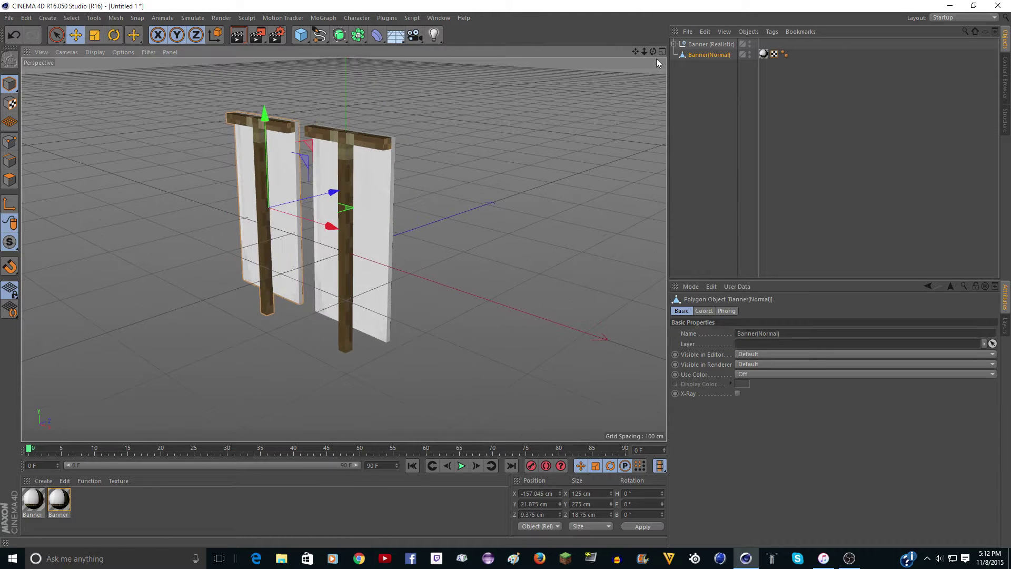
Play the animation and compare the cloth sides of the normal and realistic banners.
left_click_drag(652, 51, 611, 99)
scroll(612, 99, "up", 2)
left_click_drag(635, 51, 630, 51)
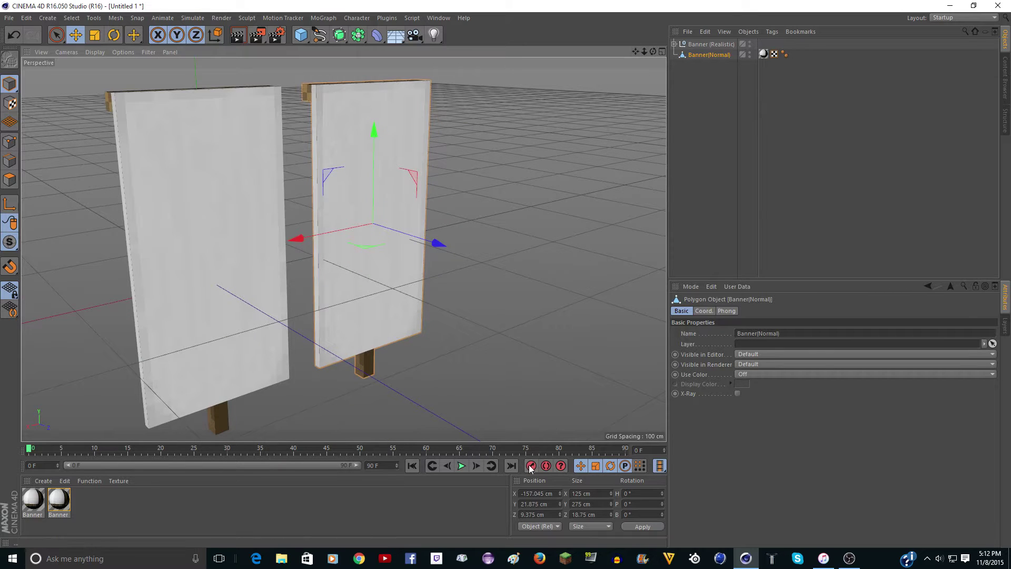
left_click(462, 466)
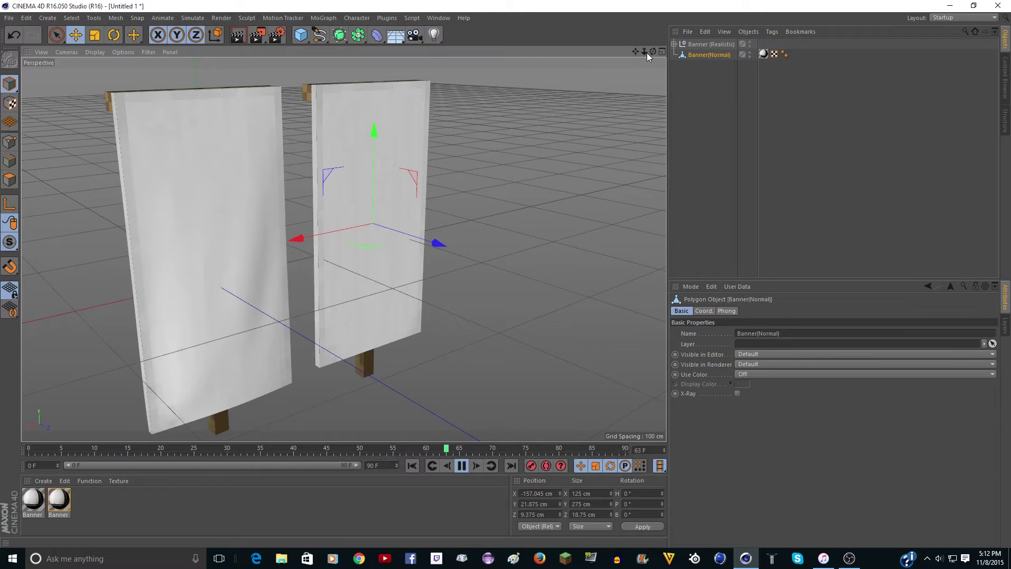
mouse_move(653, 51)
left_mouse_down()
mouse_move(606, 50)
mouse_move(653, 52)
left_mouse_up()
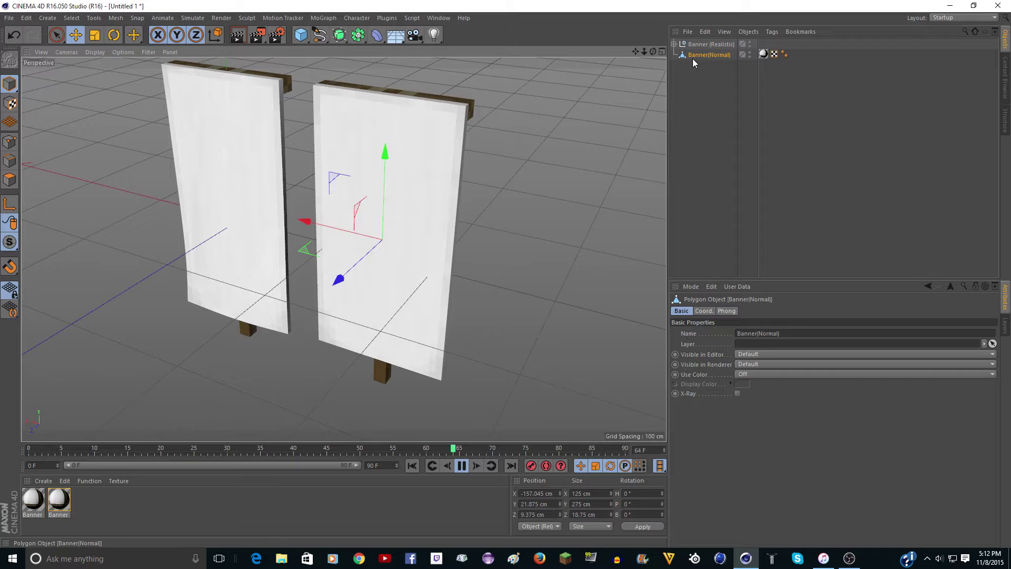
Delete the Banner(Normal) object and examine the remaining banner's cloth motion from its side.
key("Delete")
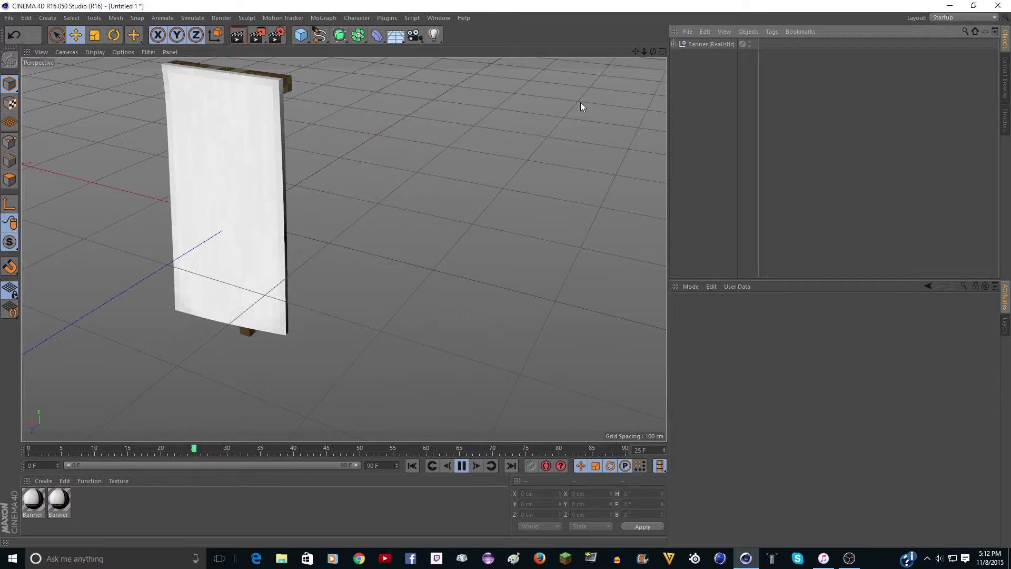
mouse_move(653, 51)
left_mouse_down()
mouse_move(632, 53)
mouse_move(648, 52)
left_mouse_up()
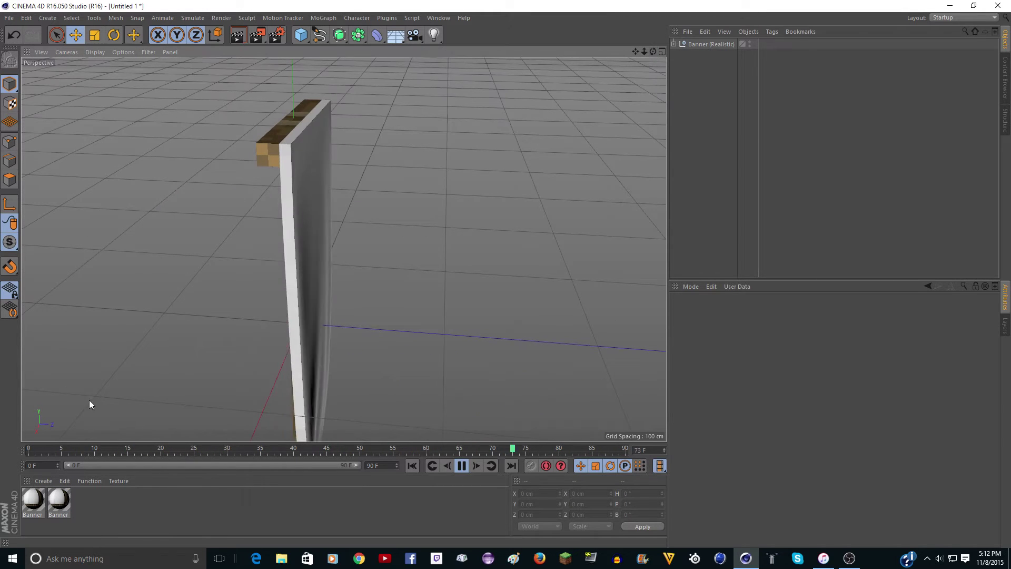
Inspect the Banner material's colour texture and locate banner_base.png in the entity folder of Mc textures, closing the folder when done.
left_click(42, 500)
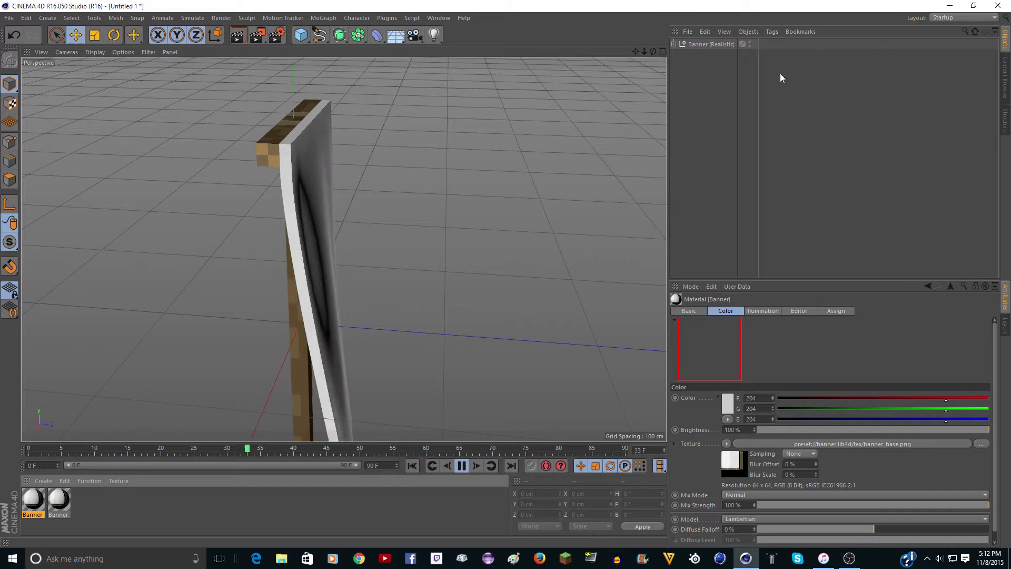
left_click(949, 5)
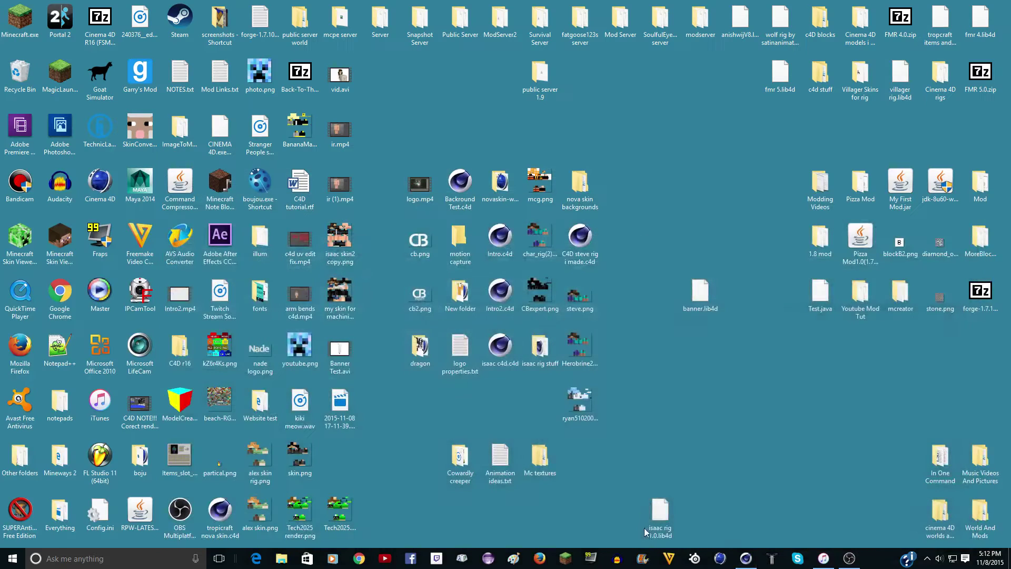
double_click(539, 456)
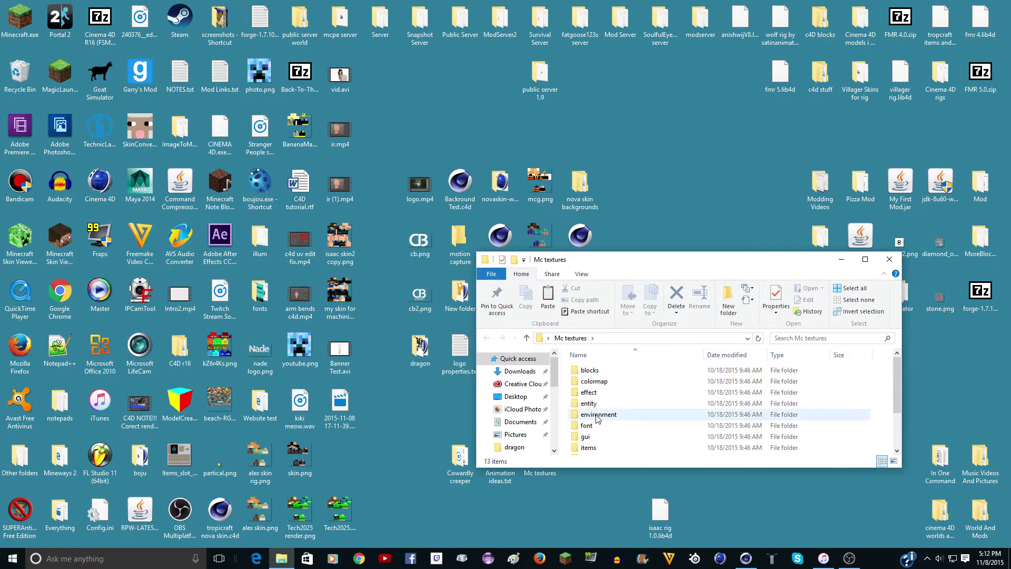
left_click_drag(732, 261, 696, 166)
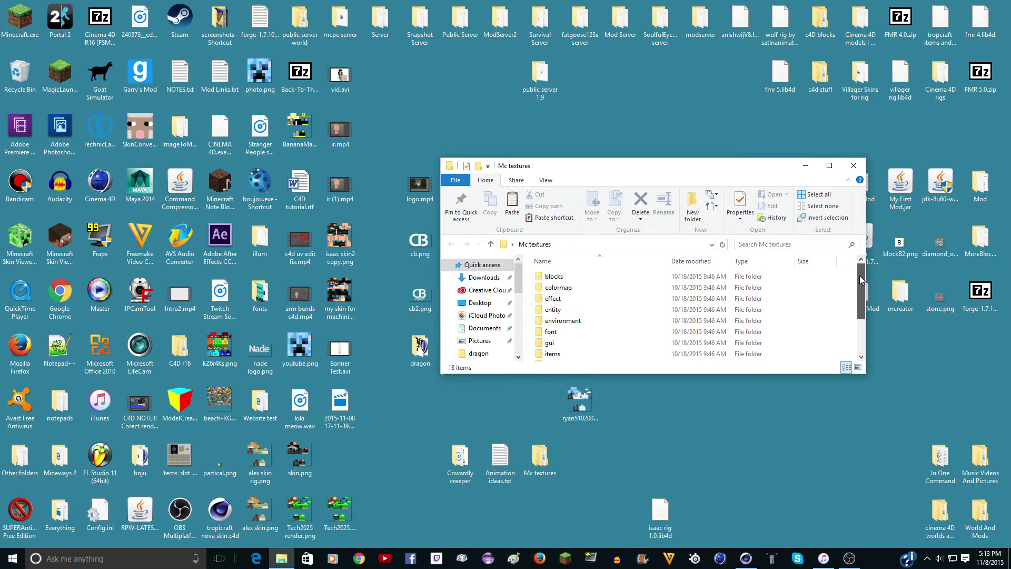
double_click(677, 309)
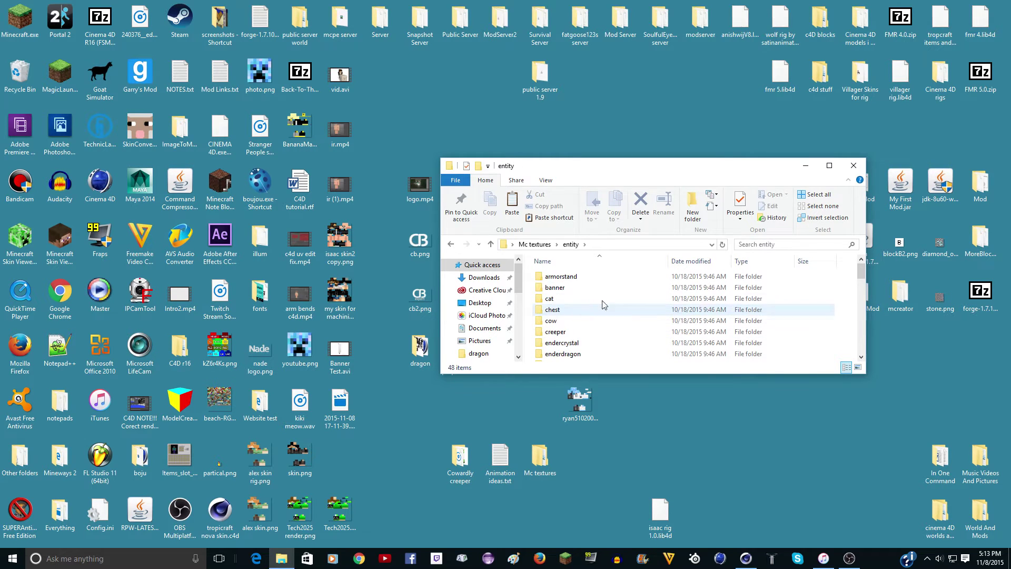
left_click_drag(856, 284, 869, 308)
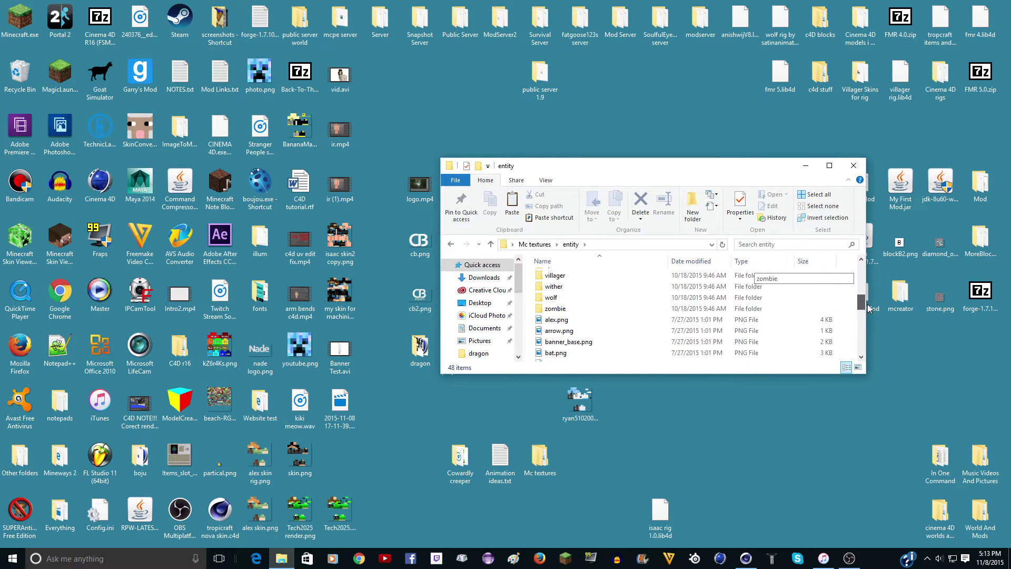
left_click(614, 342)
left_click(853, 167)
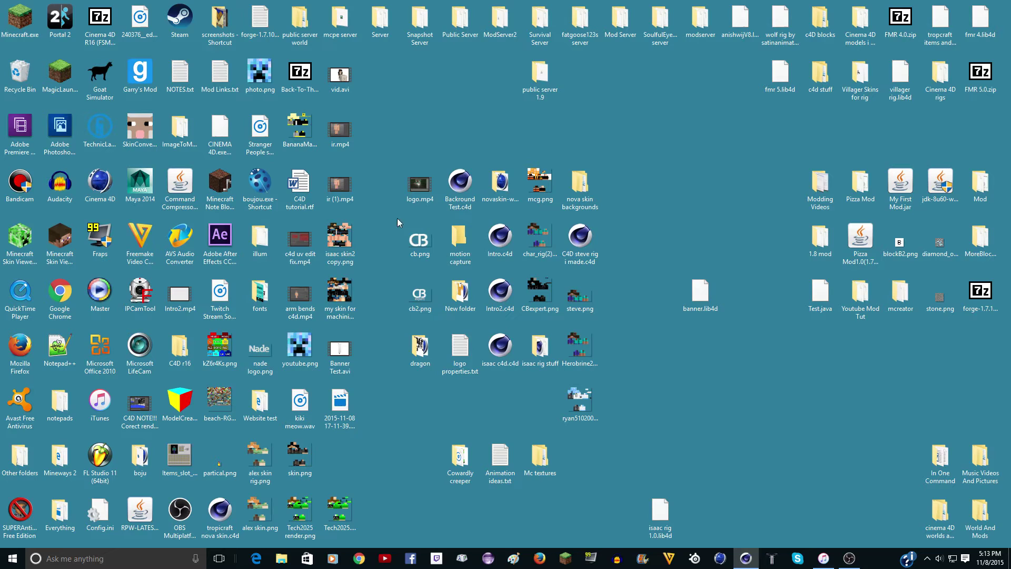
Switch back to Cinema 4D, stop the playback and return the animation to the first frame.
left_click(744, 557)
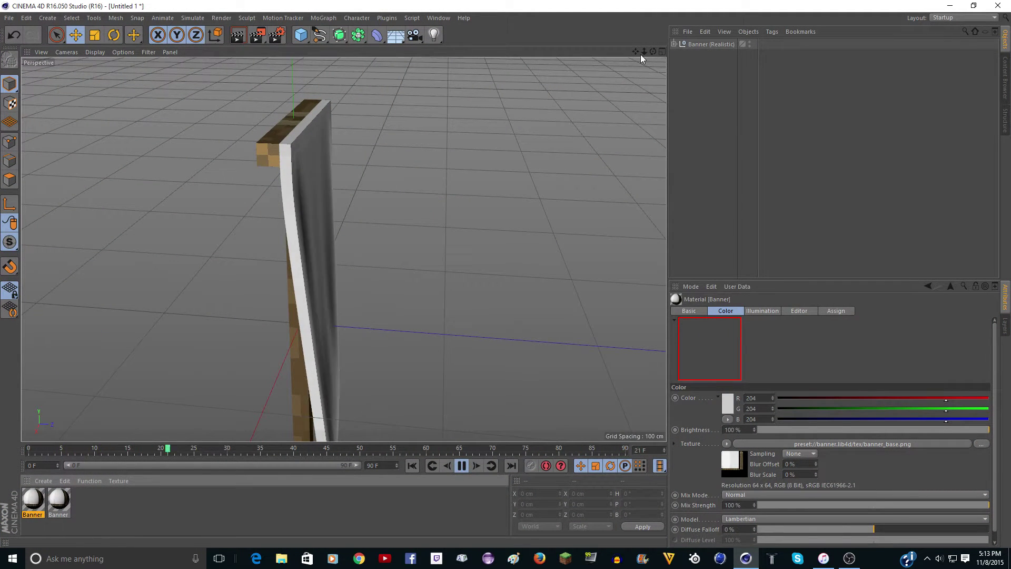
left_click_drag(653, 51, 690, 10)
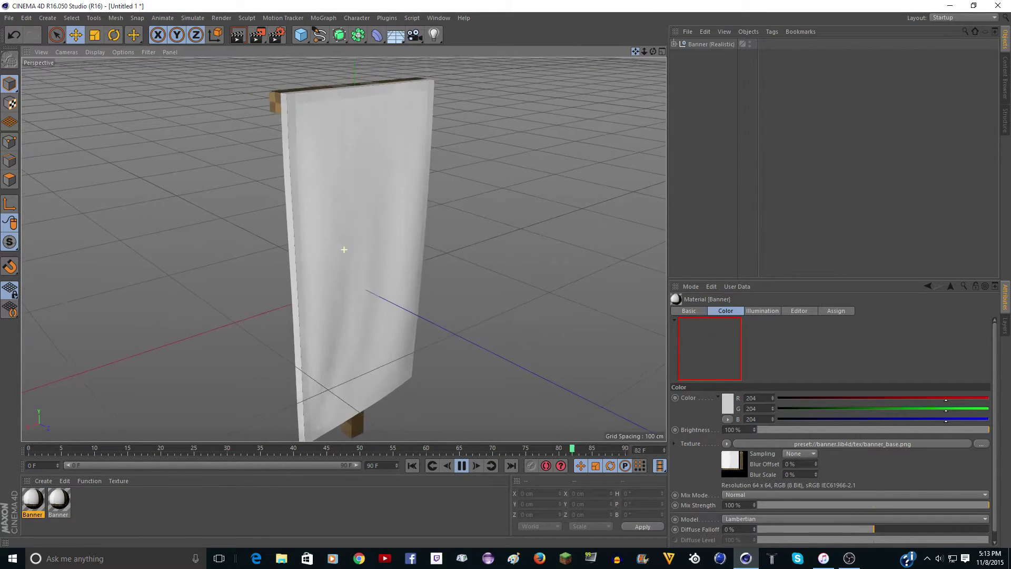
middle_click_drag(343, 248, 528, 158, "alt")
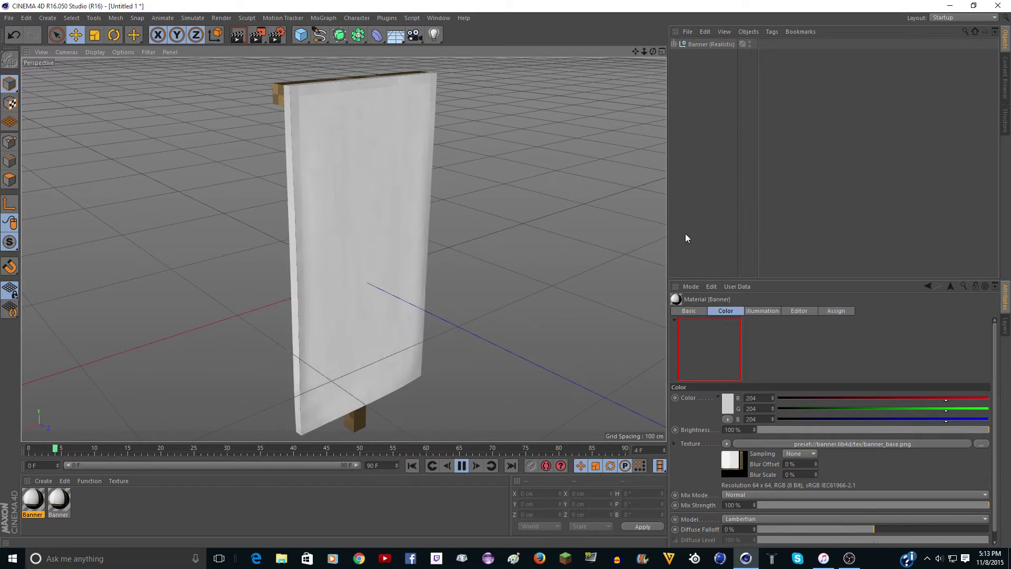
left_click(461, 465)
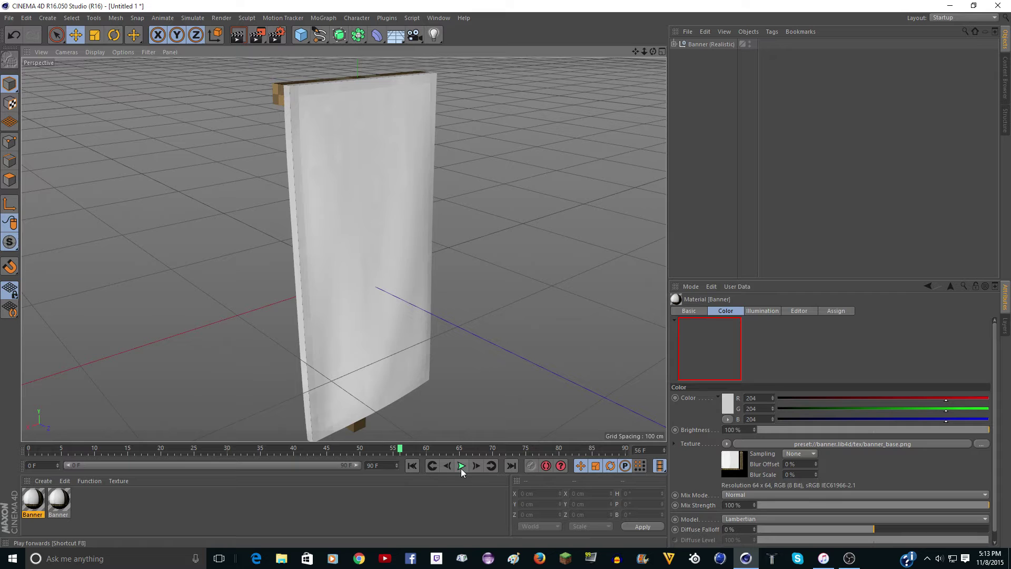
left_click(412, 466)
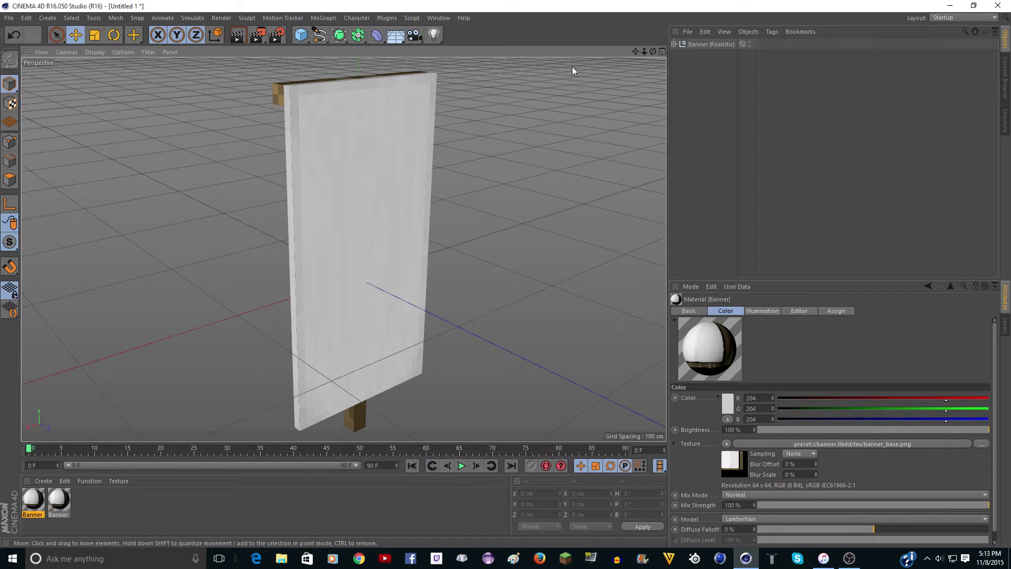
Expand the Banner (Realistic) group and display the Cloth Belt tag properties of its Banner object.
left_click(713, 43)
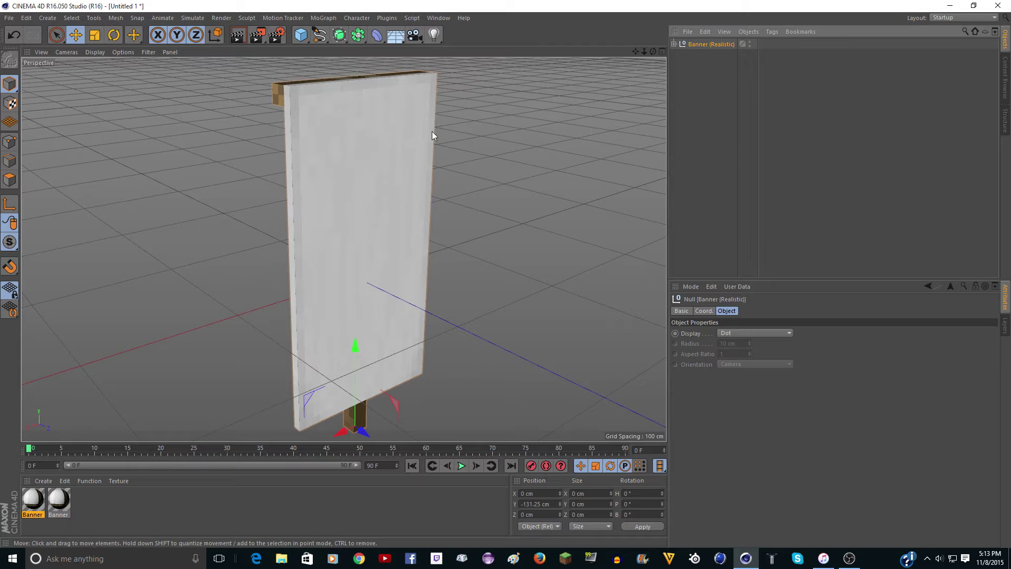
left_click(674, 45)
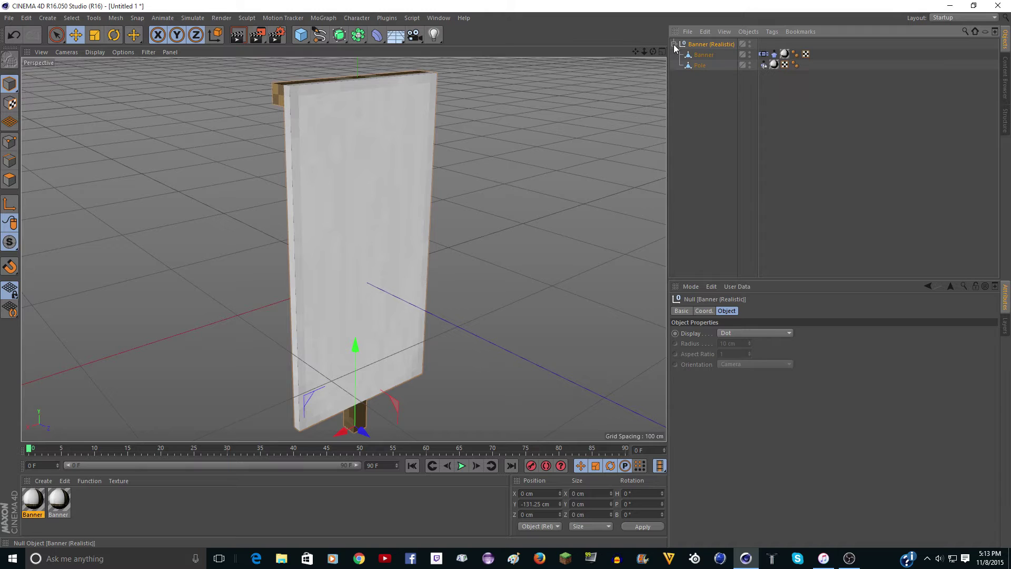
left_click(704, 56)
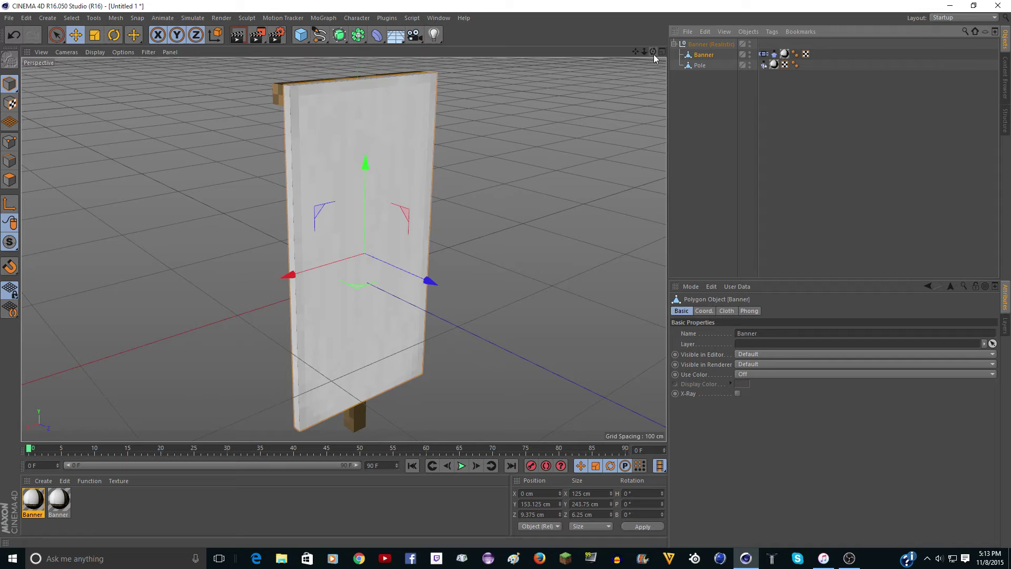
left_click_drag(653, 52, 318, 119)
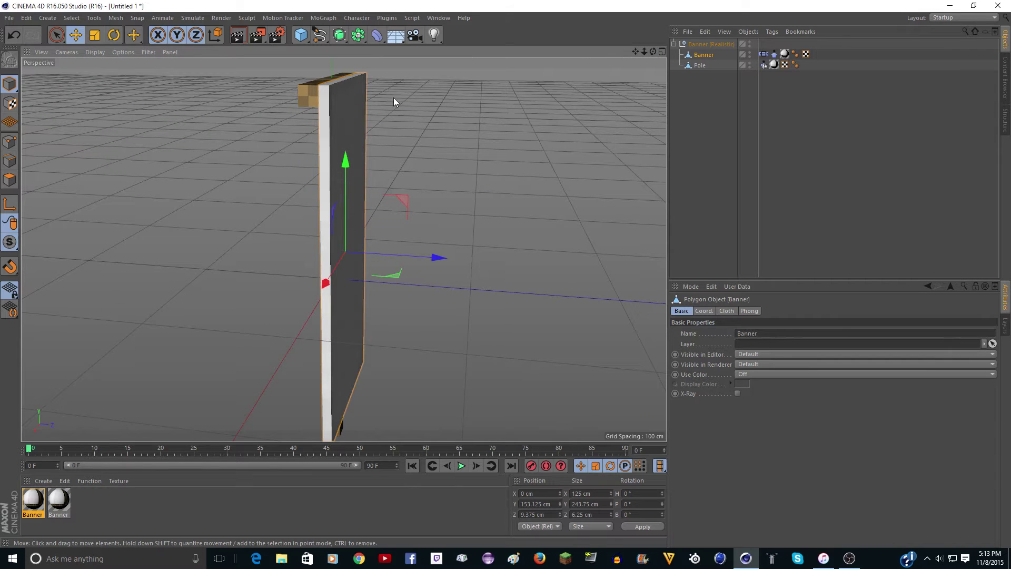
left_click_drag(653, 51, 702, 58)
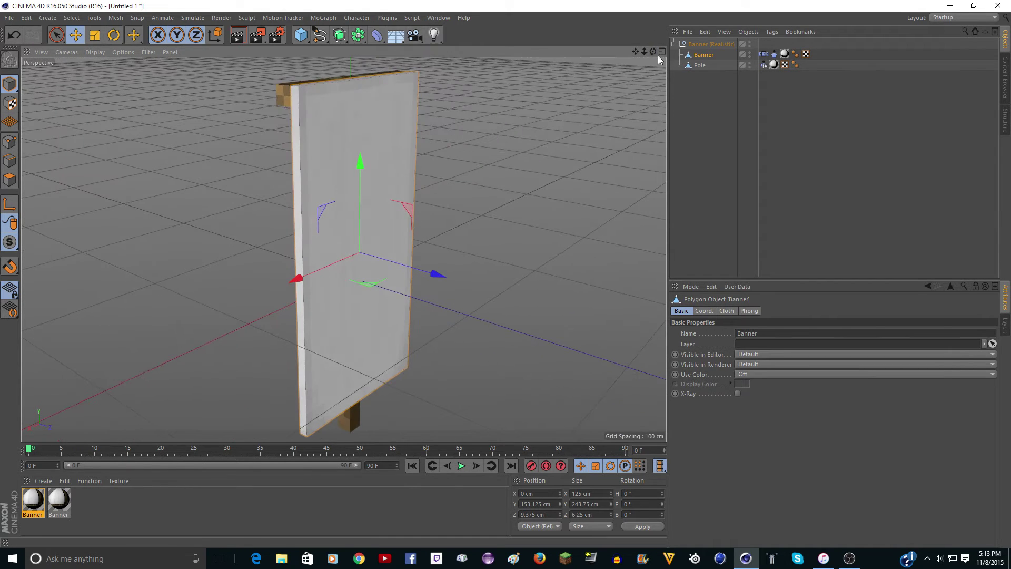
left_click(763, 54)
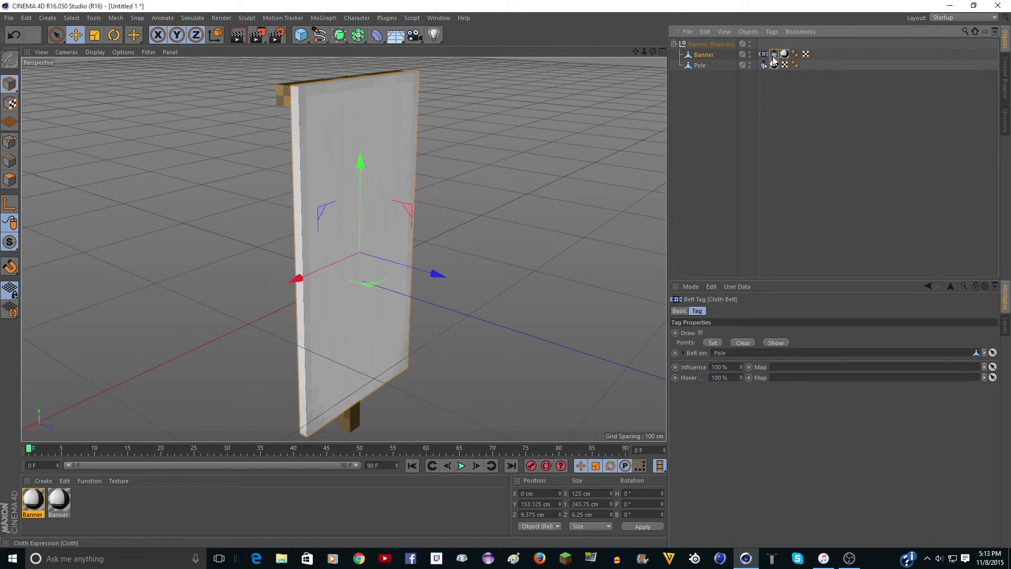
Try 1 iteration in the Banner's Cloth tag, preview the simulation from the first frame, and undo the change.
left_click(774, 56)
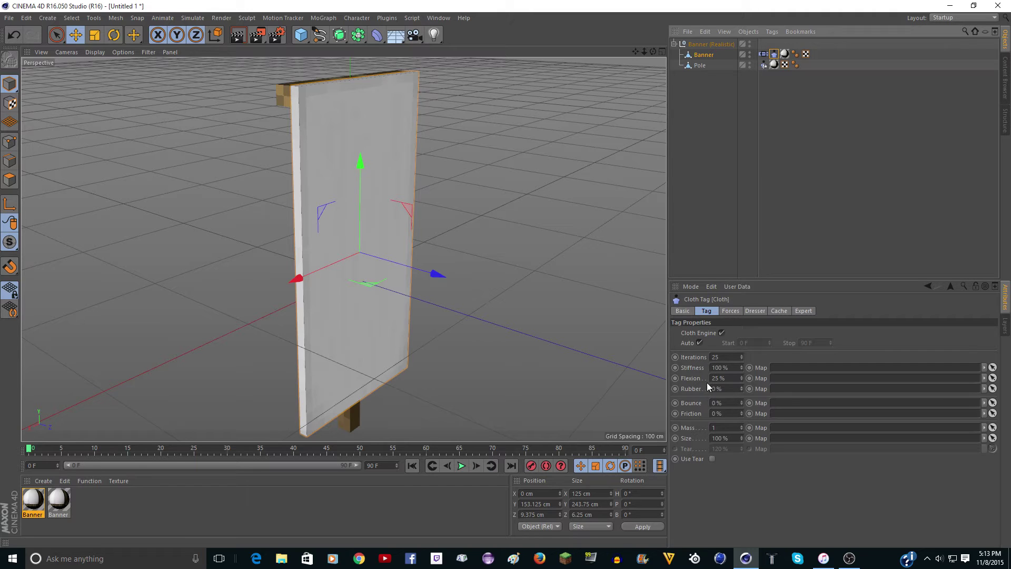
double_click(724, 357)
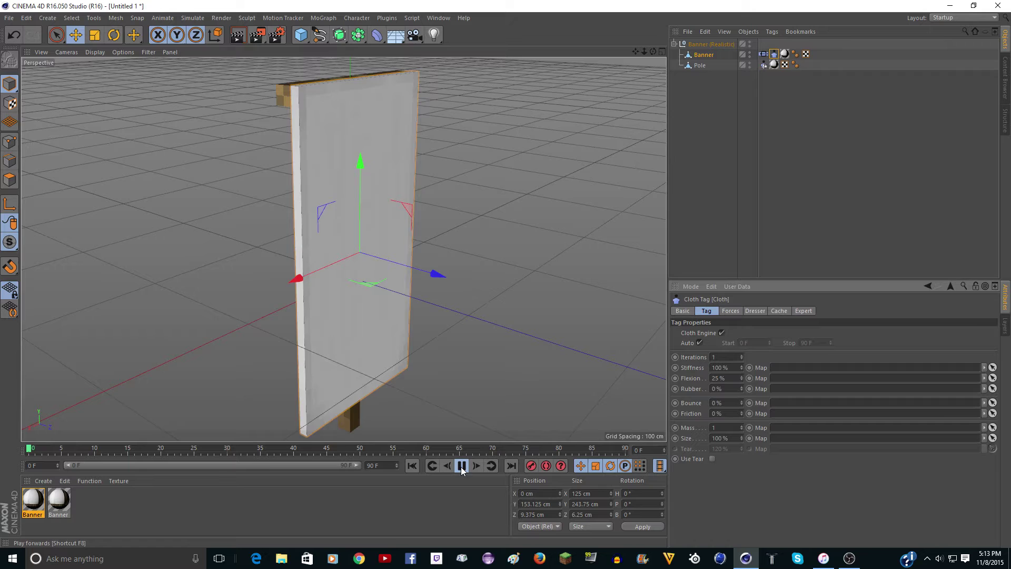
scroll(458, 355, "down", 2)
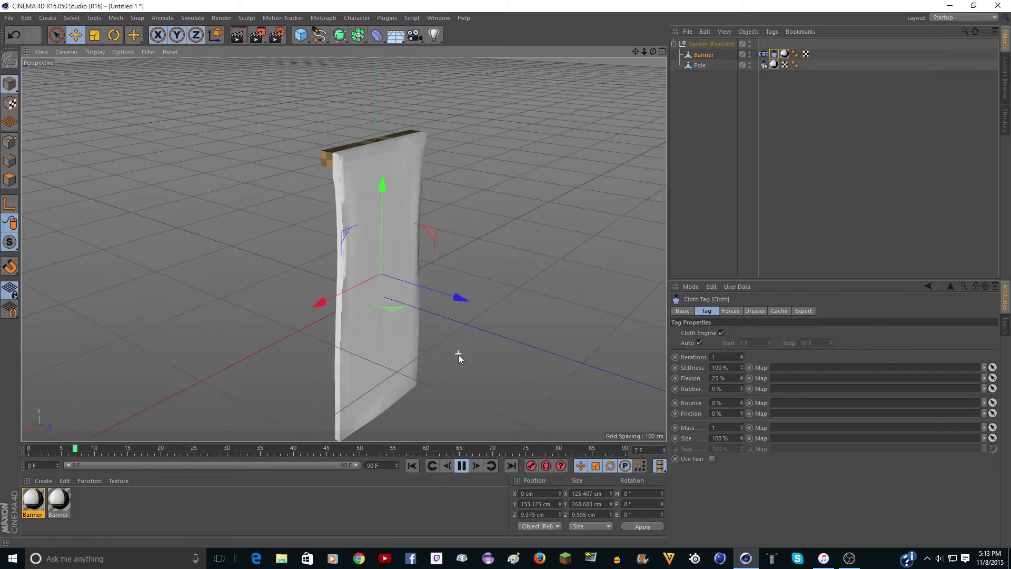
left_click(461, 465)
left_click(411, 465)
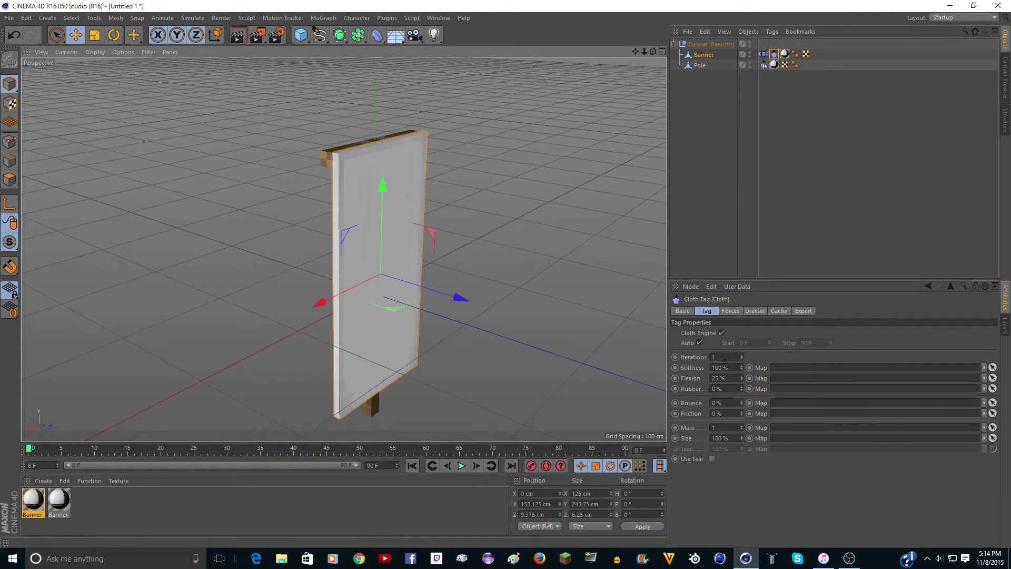
key("ctrl+z")
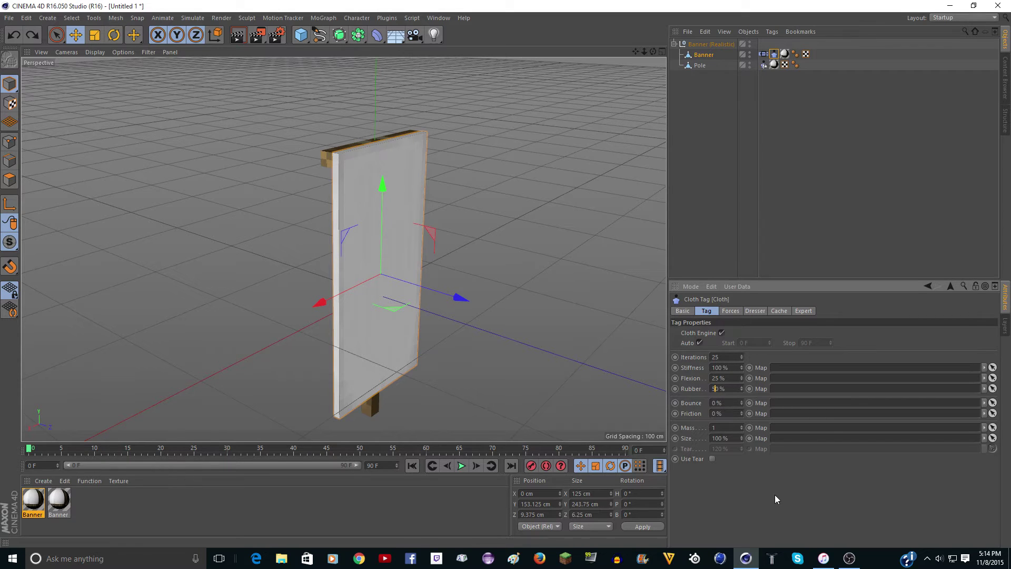
Set the Cloth tag's Rubber to 50 %, preview the cloth motion and return to the first frame.
left_click(467, 467)
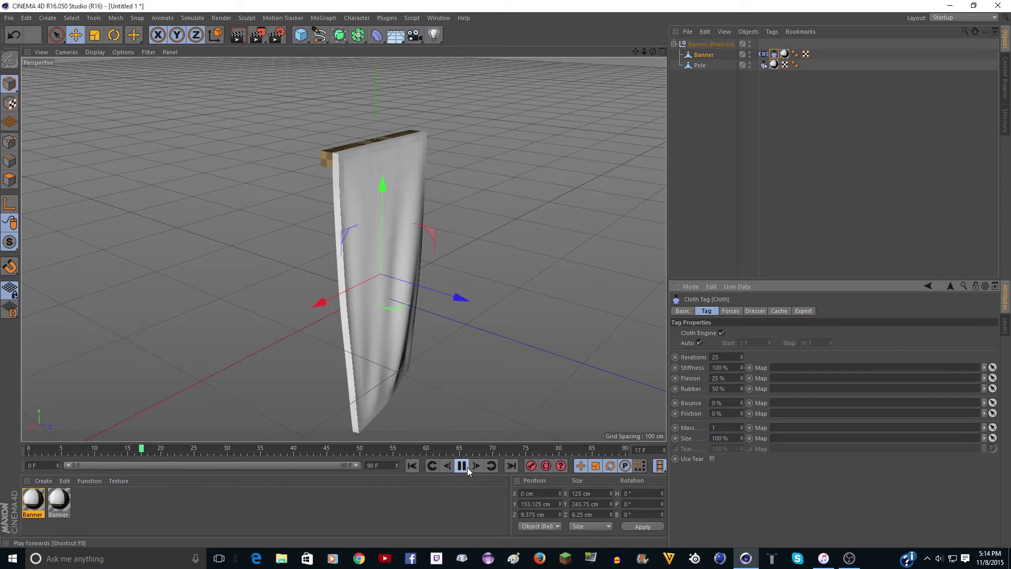
left_click(468, 467)
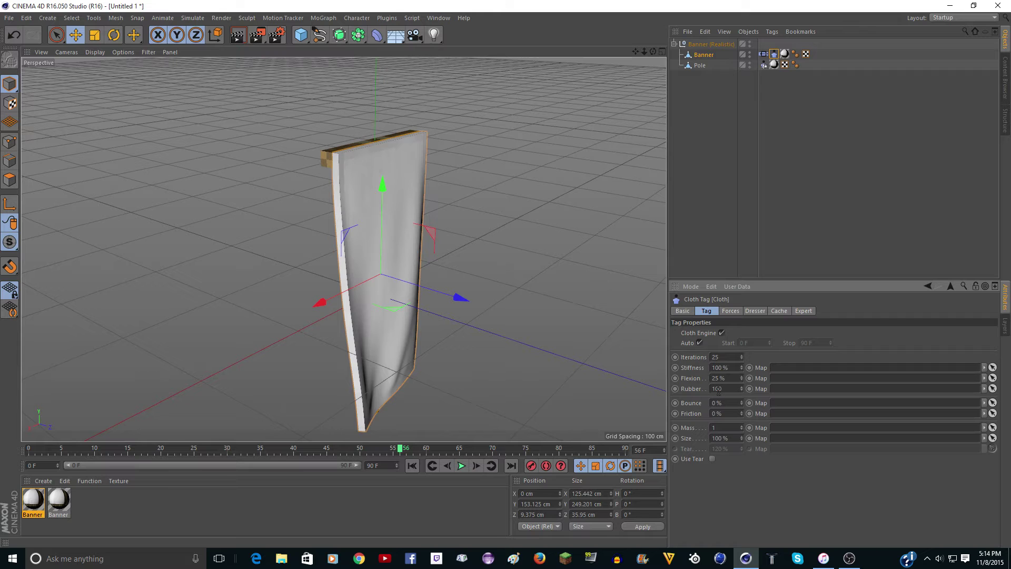
left_click(412, 465)
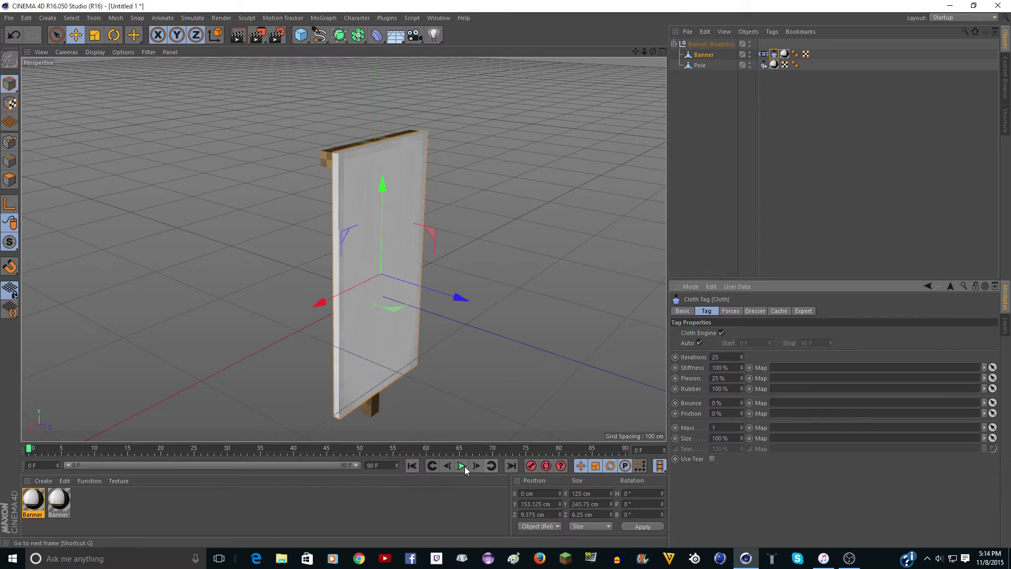
Preview the cloth simulation with Rubber at 100 %, stop the playback and undo the Rubber changes.
left_click(463, 466)
scroll(490, 247, "down", 3)
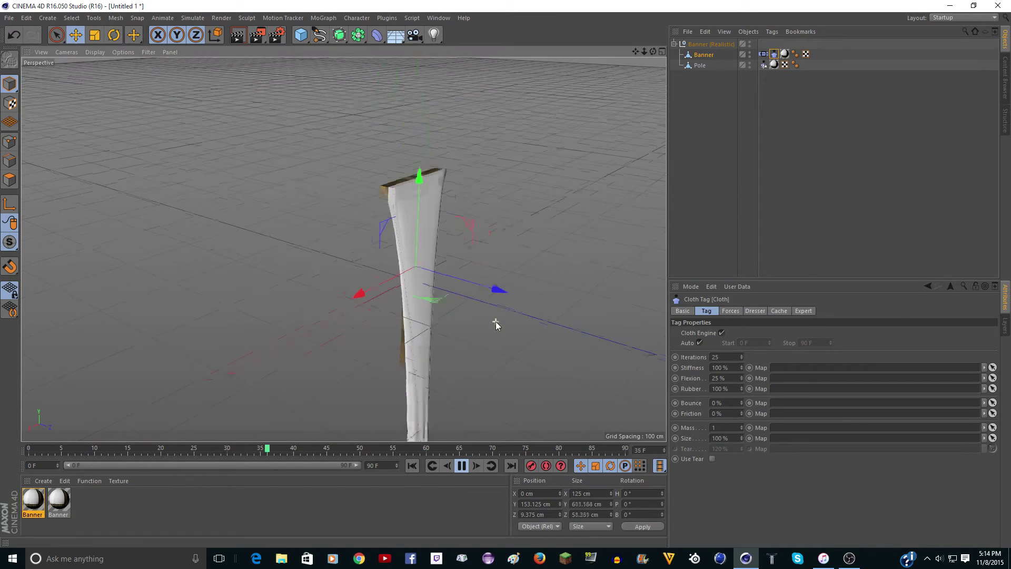
left_click_drag(635, 51, 505, 241)
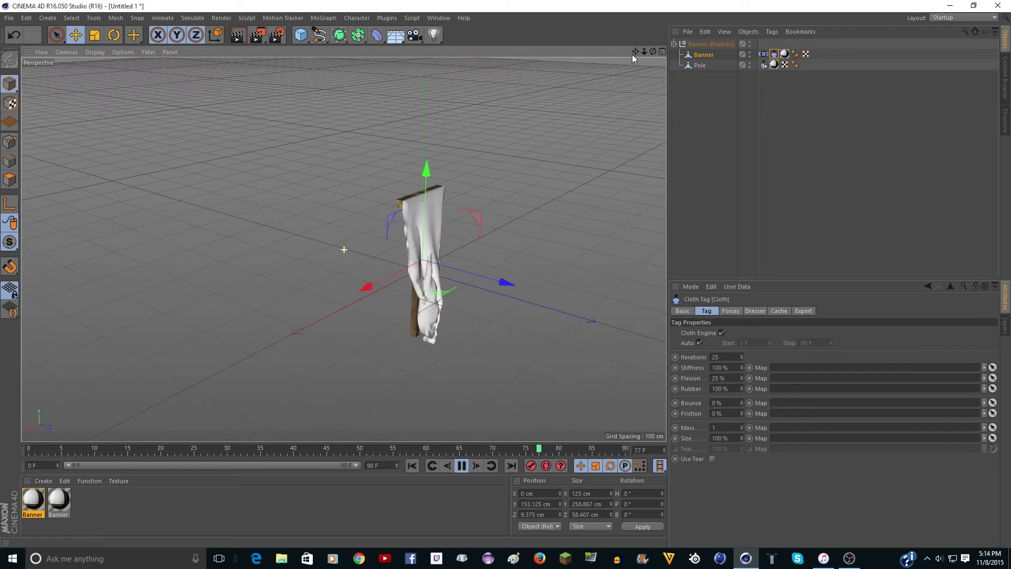
scroll(505, 241, "up", 3)
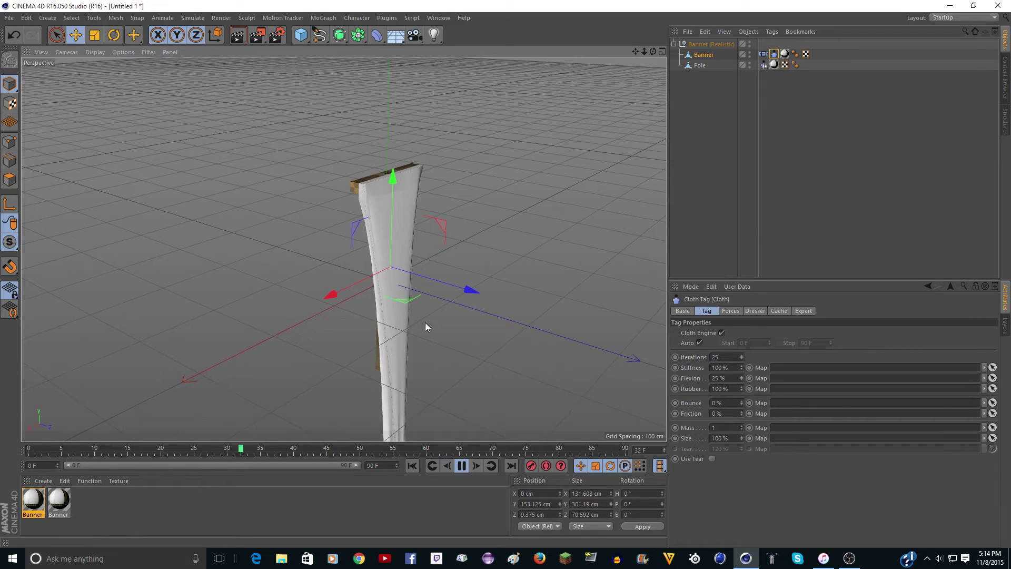
left_click(461, 465)
left_click_drag(409, 473, 409, 472)
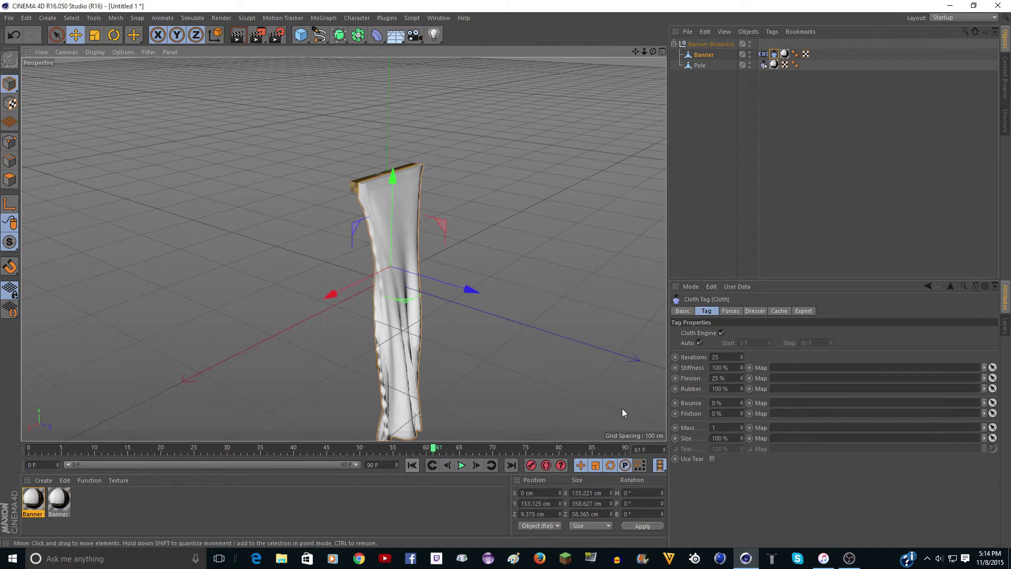
key("ctrl+z")
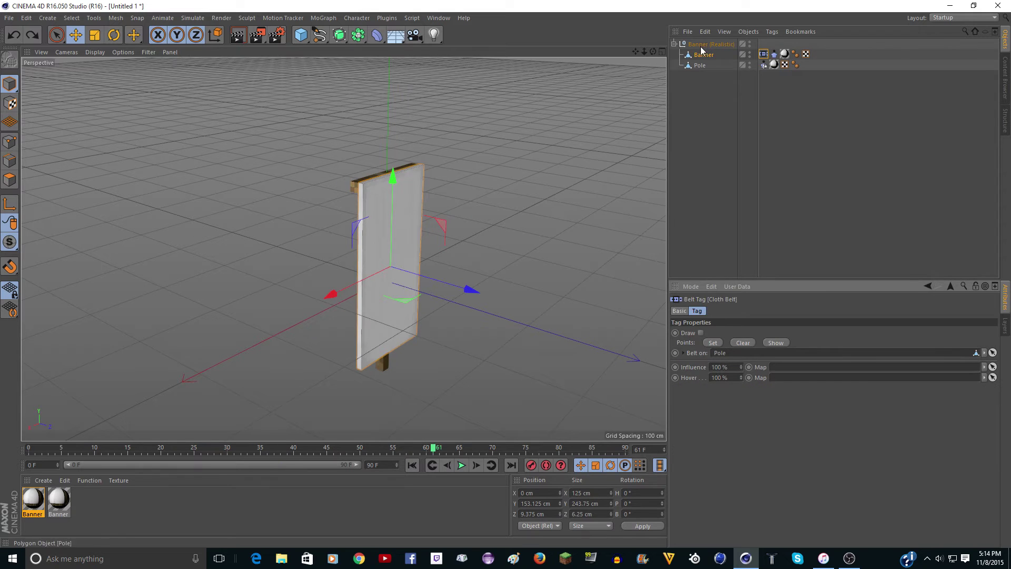
Set Wind Direction X, Y and Z to 0 cm and Wind Strength to 0 in the Banner's cloth forces, and preview the motion.
left_click(773, 54)
scroll(442, 241, "up", 2)
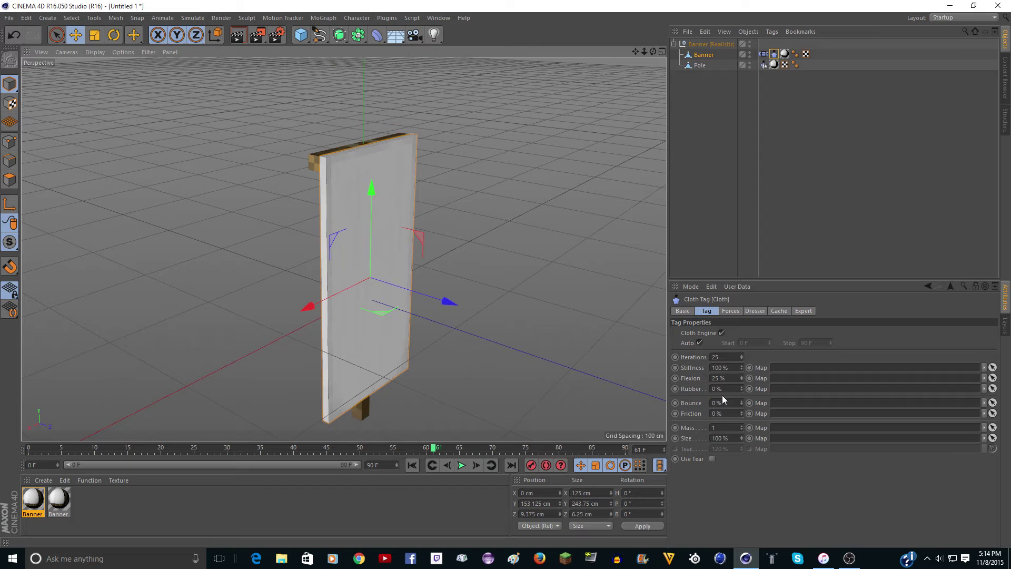
left_click(731, 311)
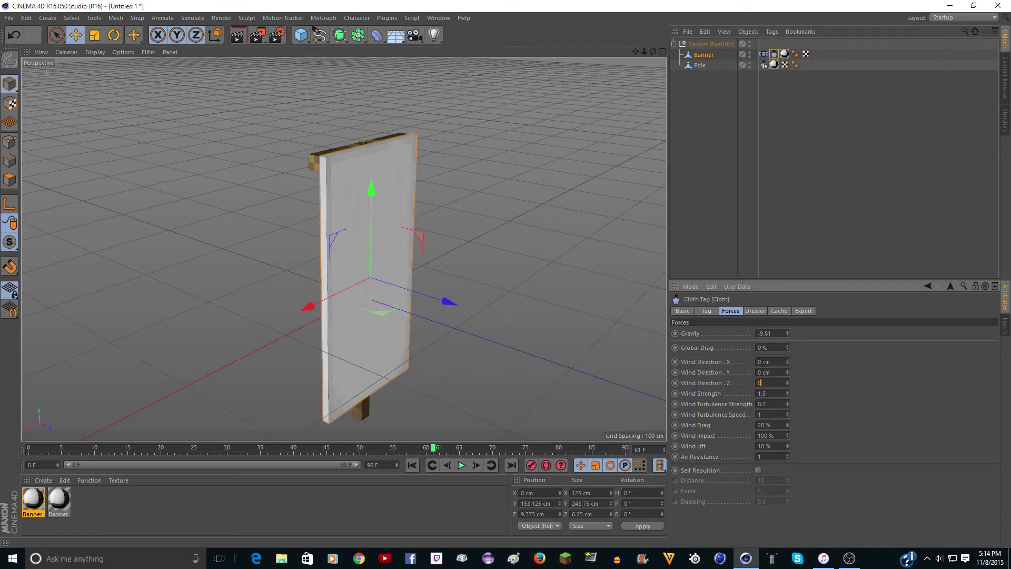
left_click(461, 464)
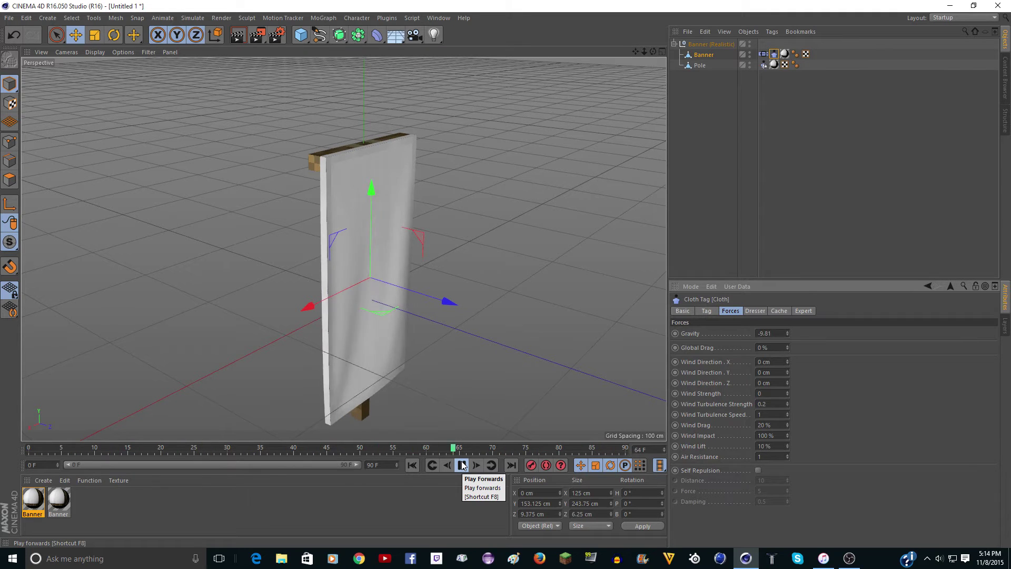
left_click(461, 465)
left_click(411, 465)
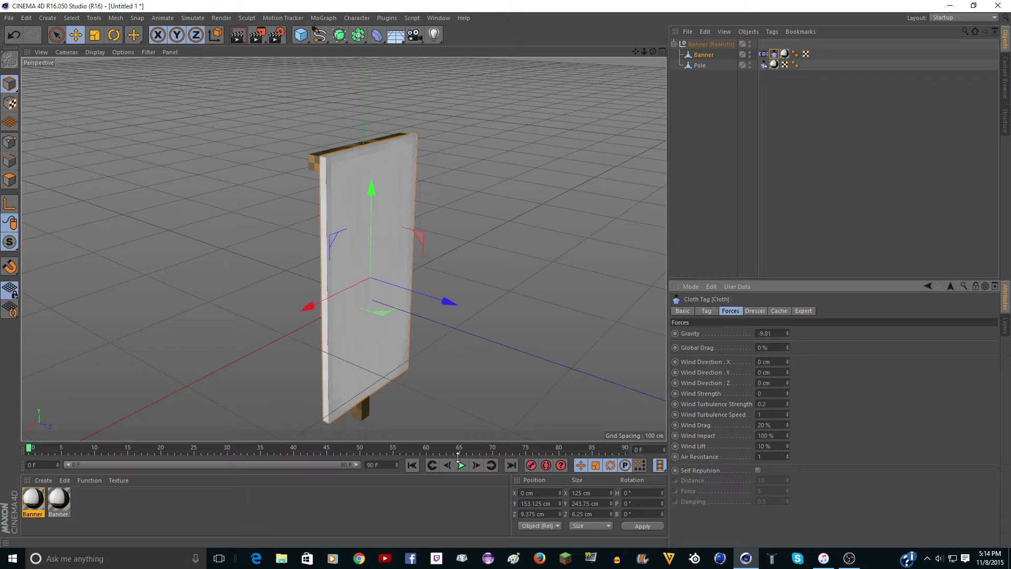
Replay the windless cloth simulation, undo the wind changes and start the playback with the restored wind.
left_click(461, 465)
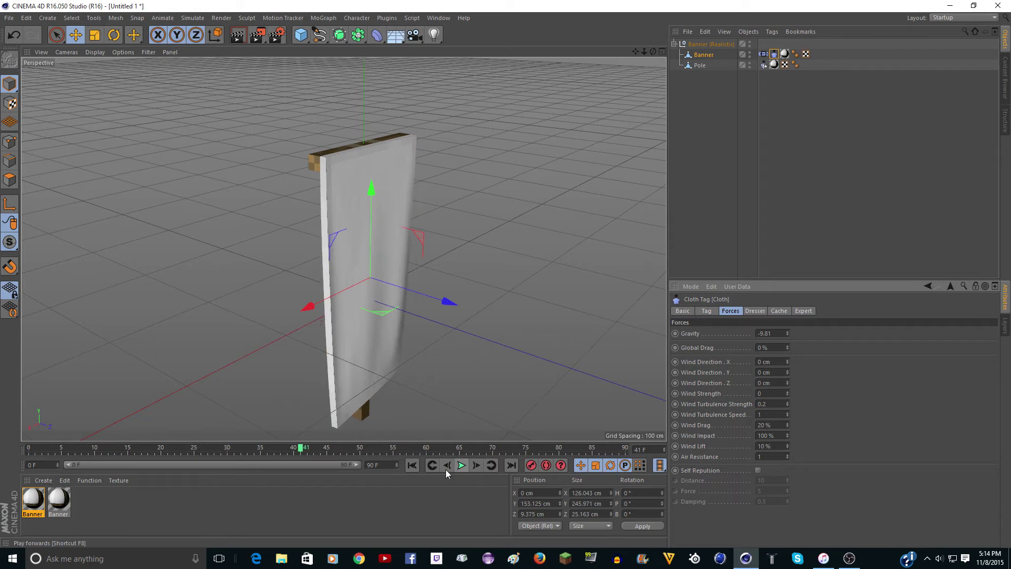
left_click(412, 465)
scroll(395, 246, "up", 3)
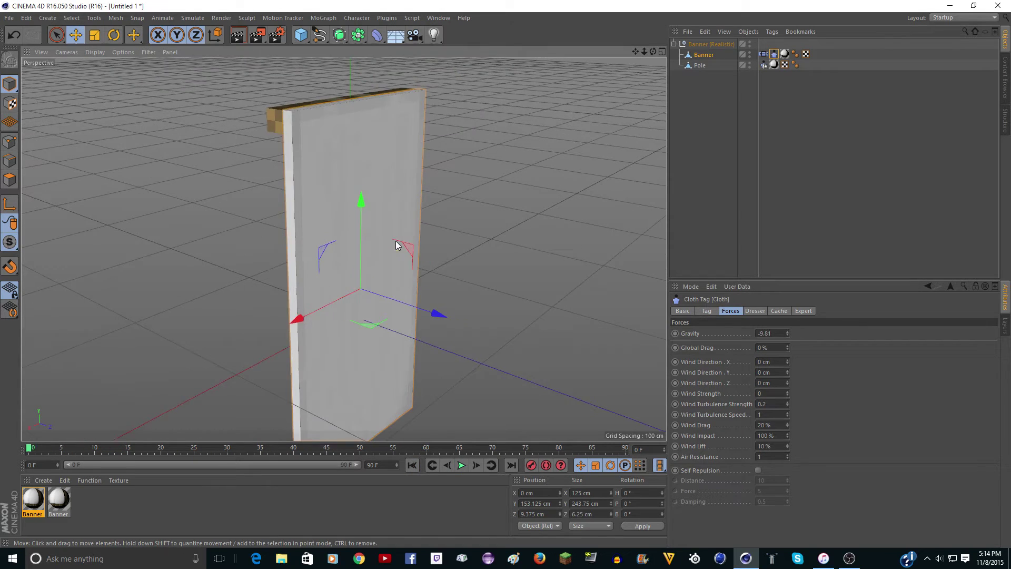
scroll(400, 238, "down", 2)
left_click_drag(636, 51, 343, 249)
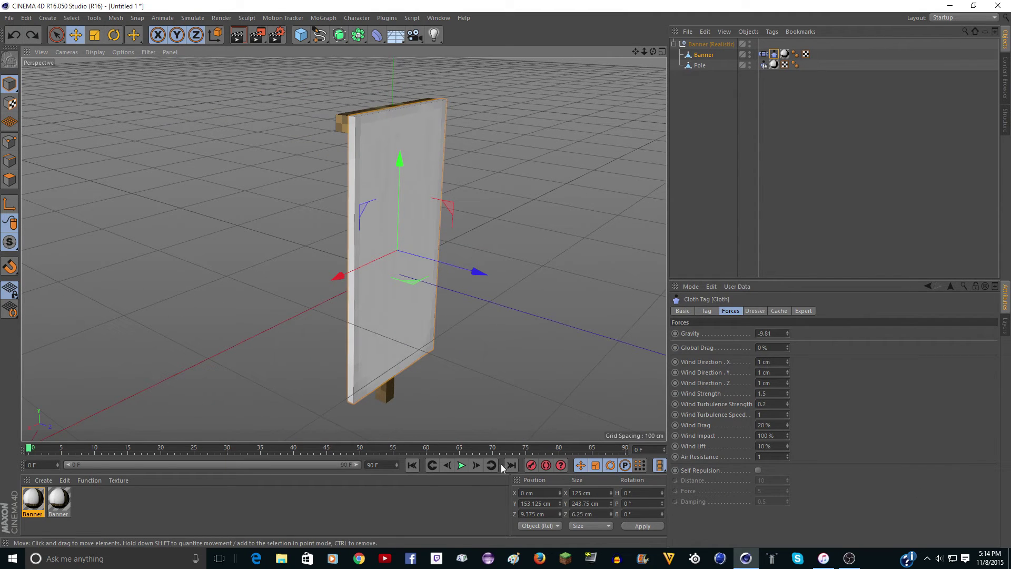
left_click(461, 465)
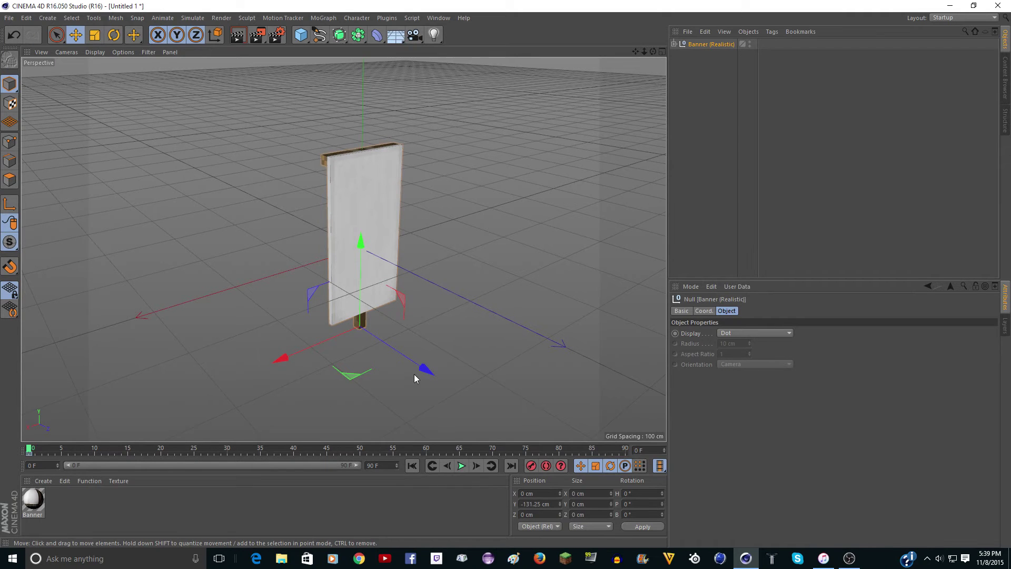
Move the Banner (Realistic) group along its Z axis, preview how the cloth reacts, and undo the move.
left_click_drag(419, 370, 103, 232)
left_click(463, 466)
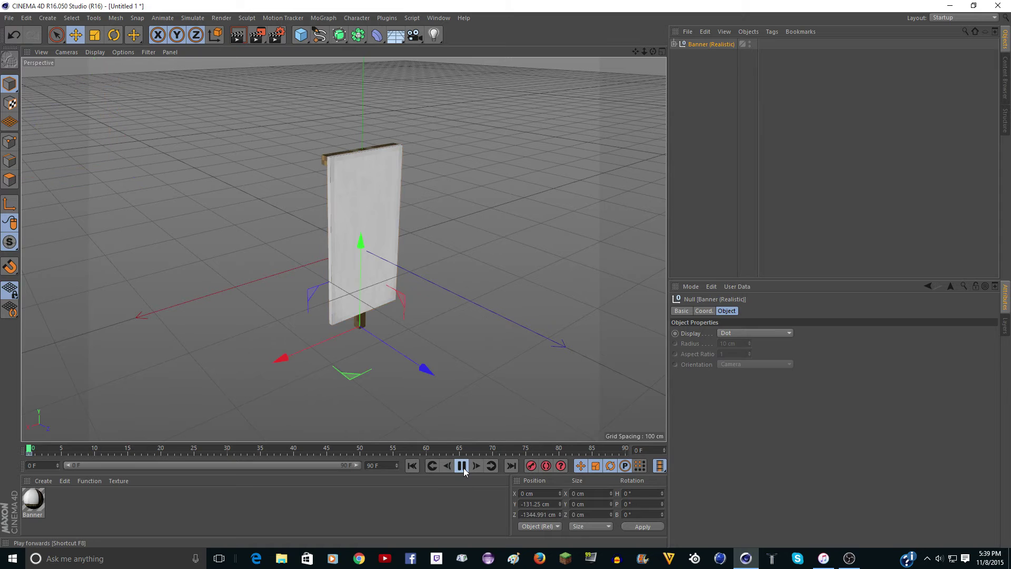
left_click(463, 468)
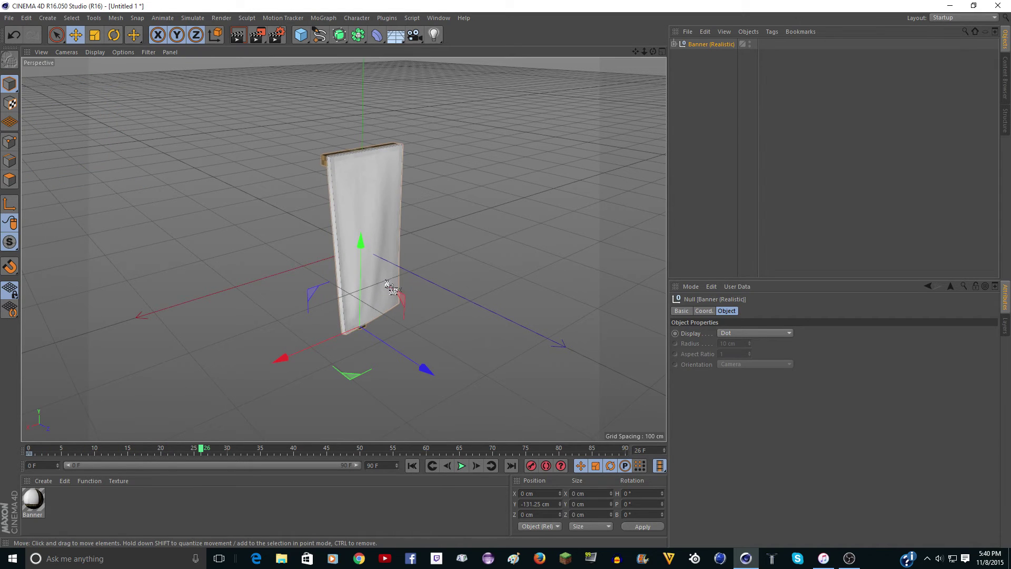
key("ctrl+z")
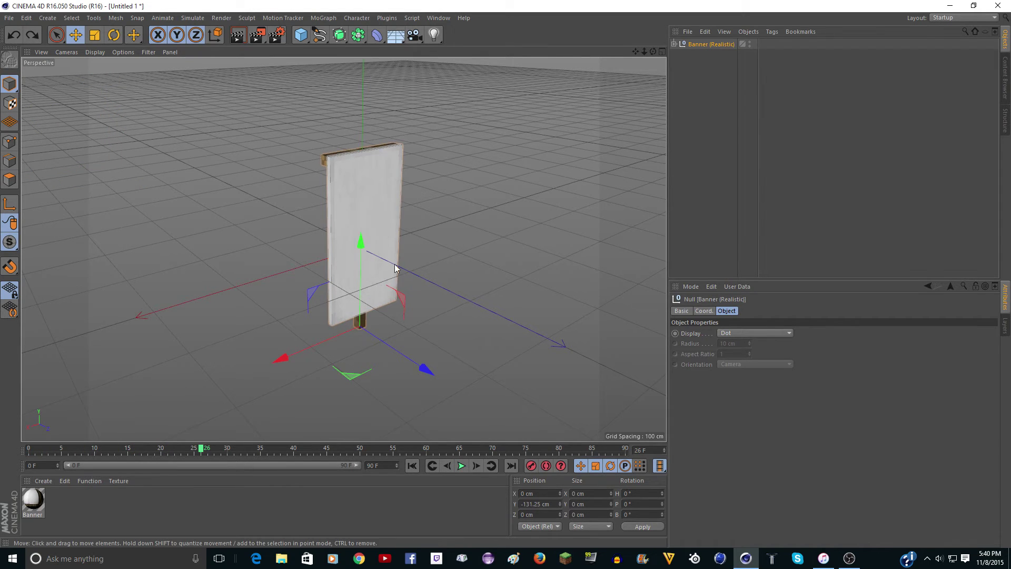
Add a cube primitive to the scene with the banner.
scroll(526, 142, "up", 2)
left_click_drag(635, 52, 310, 266)
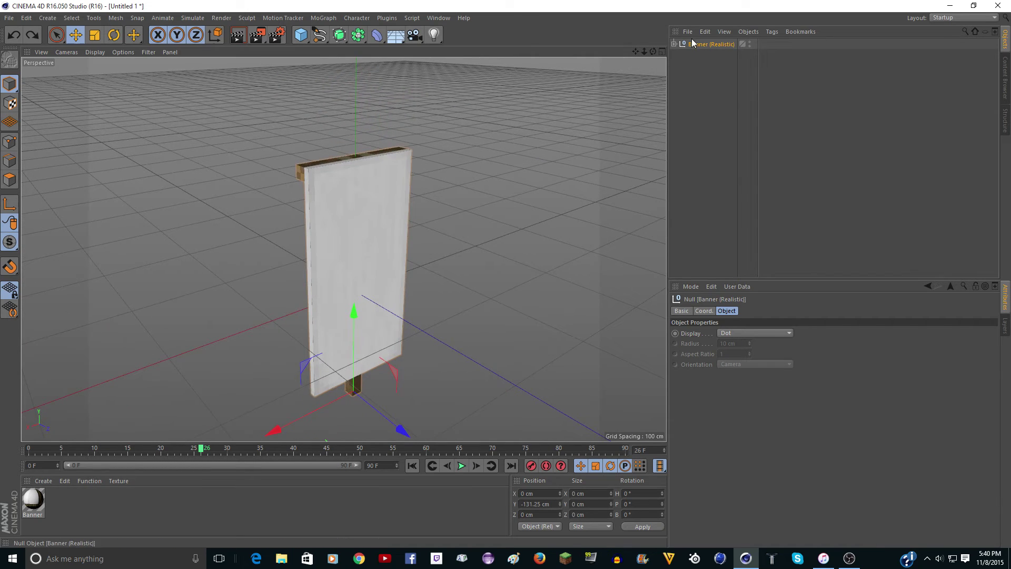
left_click(301, 34)
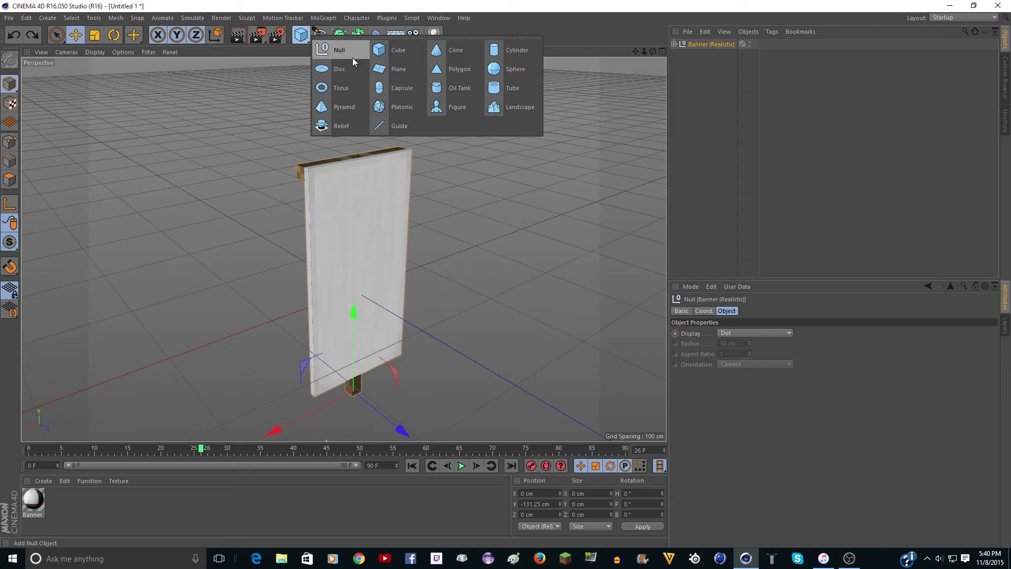
left_click(398, 51)
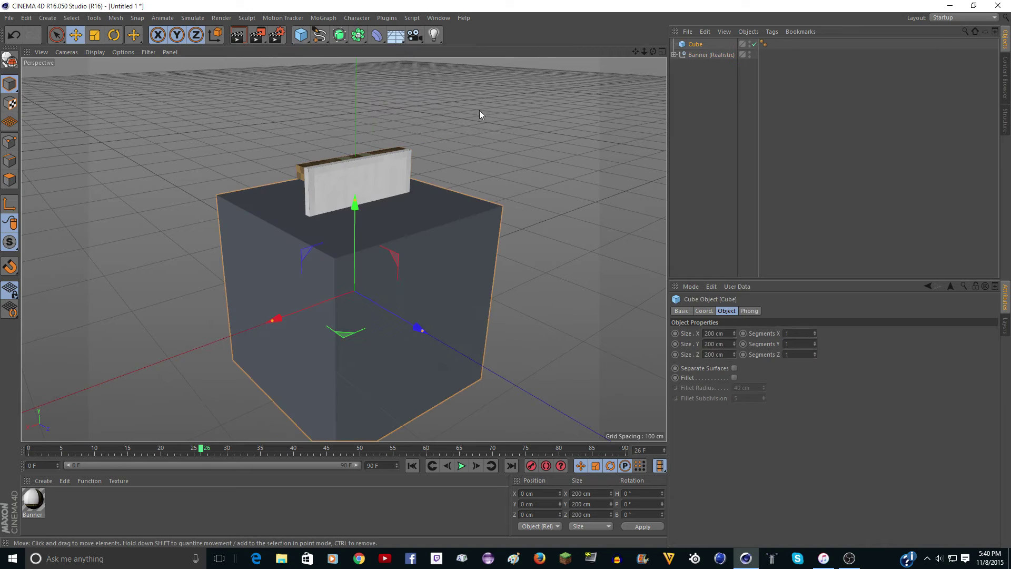
Expand the Banner (Realistic) group and delete the Cloth Belt tag from its Banner object.
left_click(698, 55)
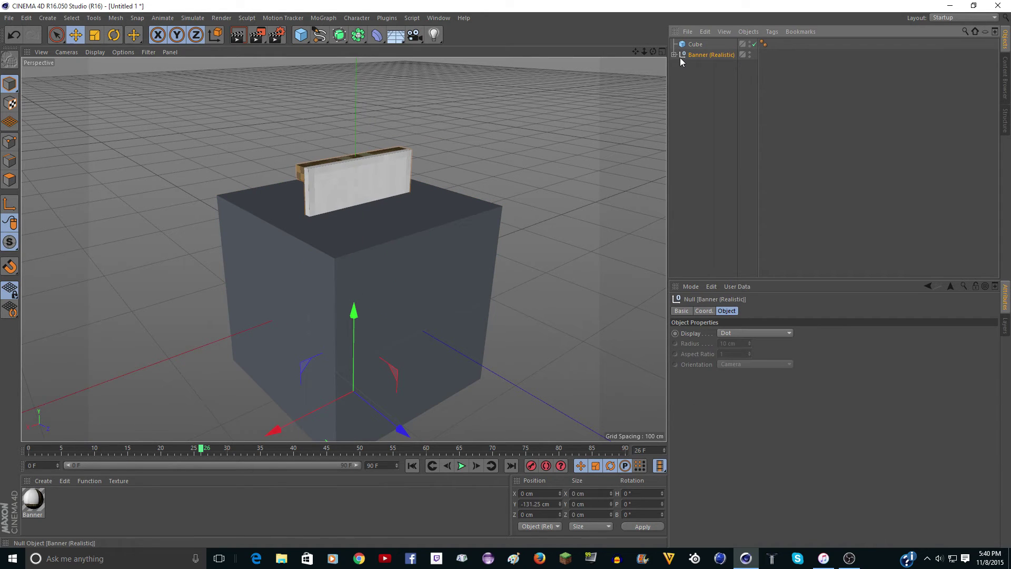
left_click(673, 55)
left_click(674, 55)
left_click(675, 55)
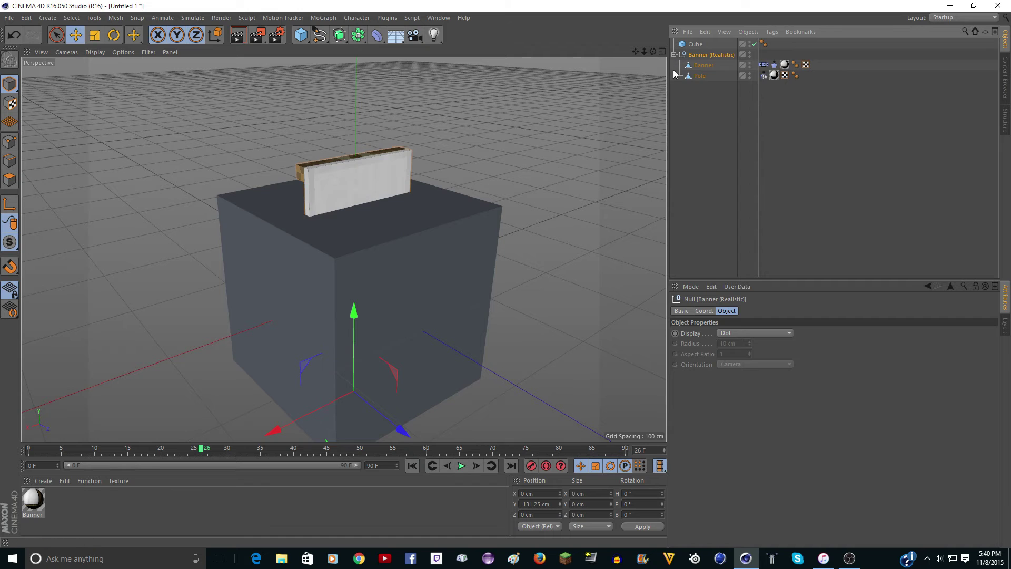
left_click(701, 65)
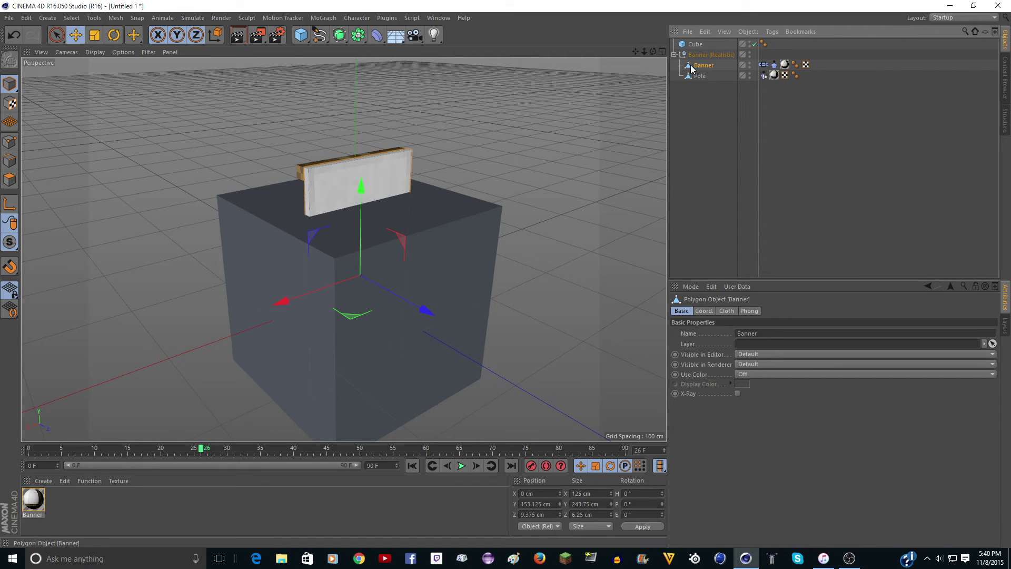
left_click(763, 65)
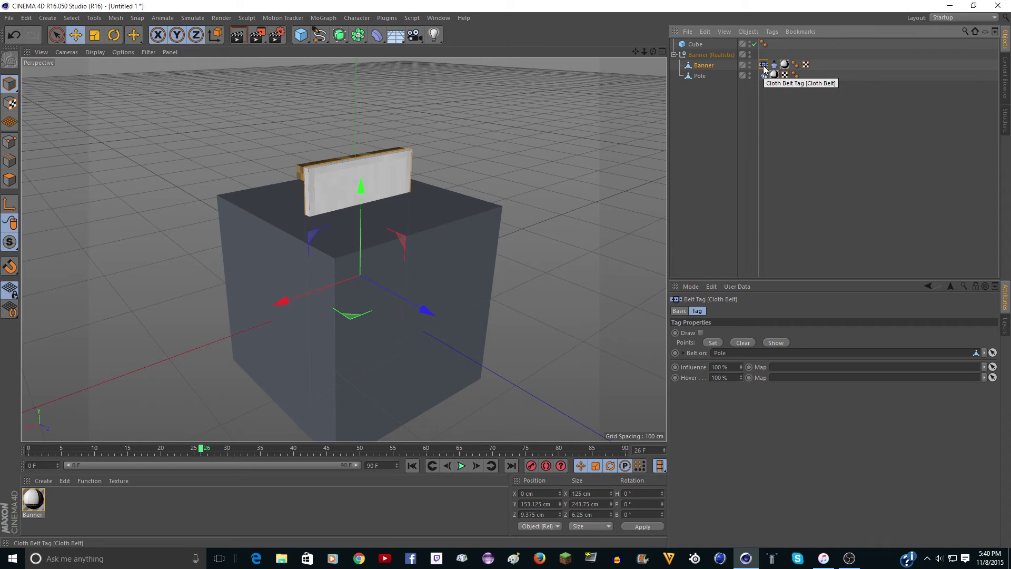
key("Delete")
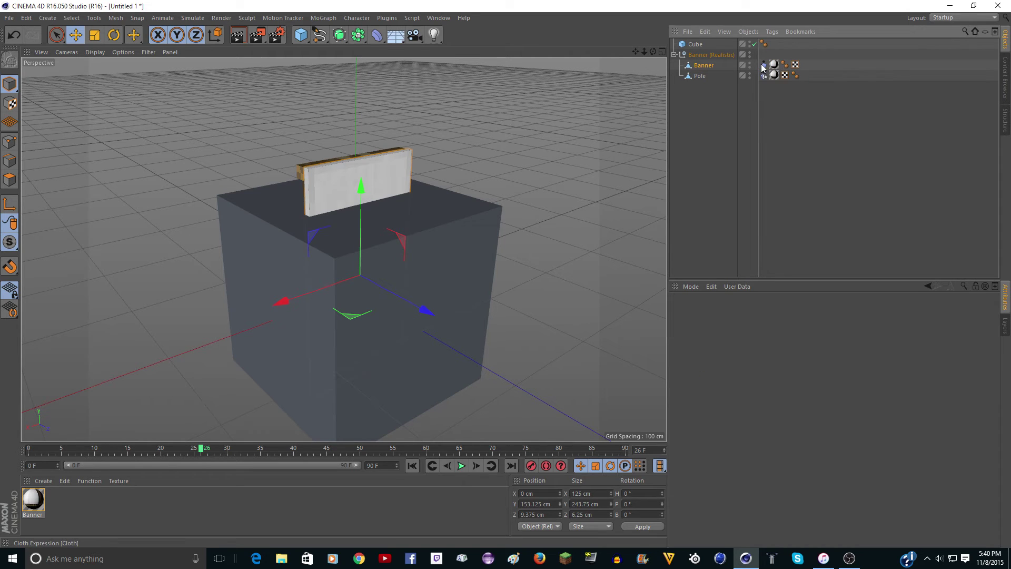
Delete the Cloth Collider tag from the Pole object.
left_click(698, 77)
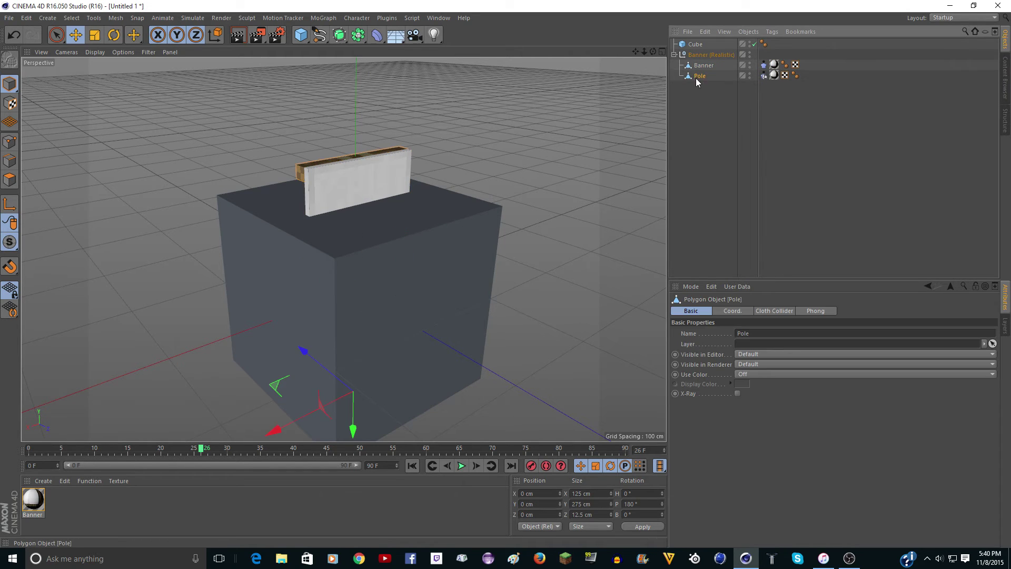
left_click(763, 76)
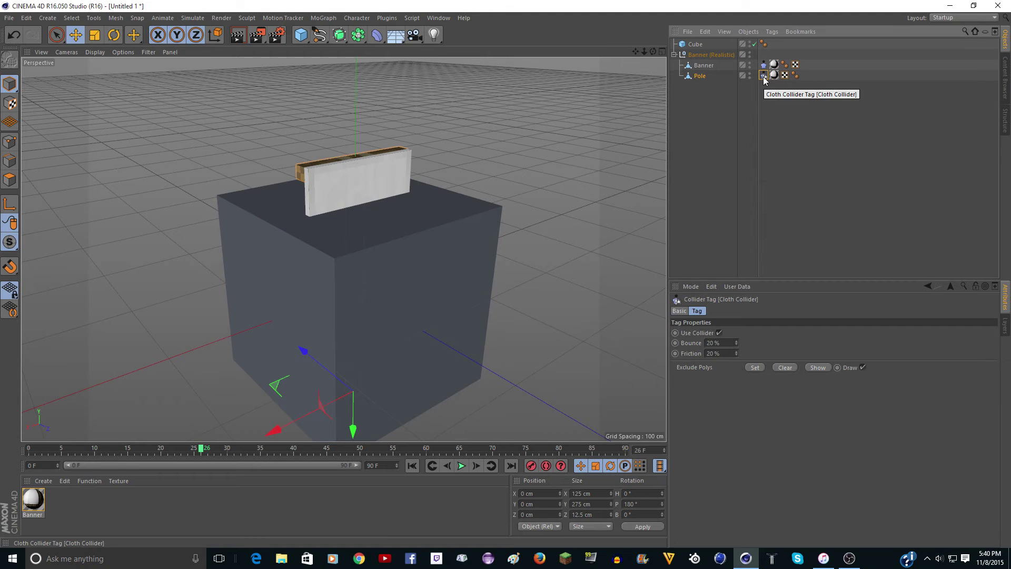
key("Delete")
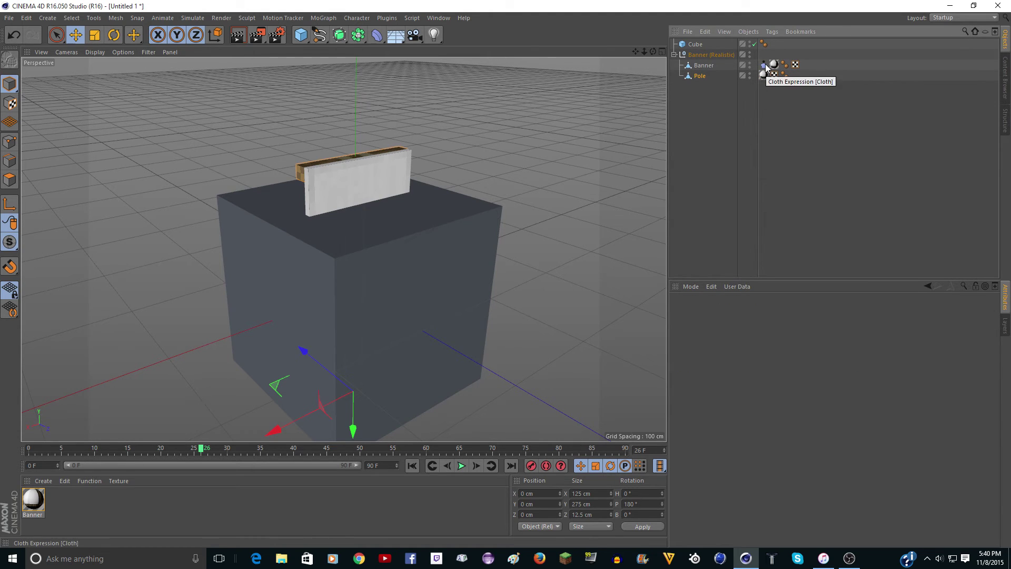
Transfer the Cloth tag from the Banner object to the Cube.
left_click(763, 65)
left_click_drag(761, 68, 697, 45)
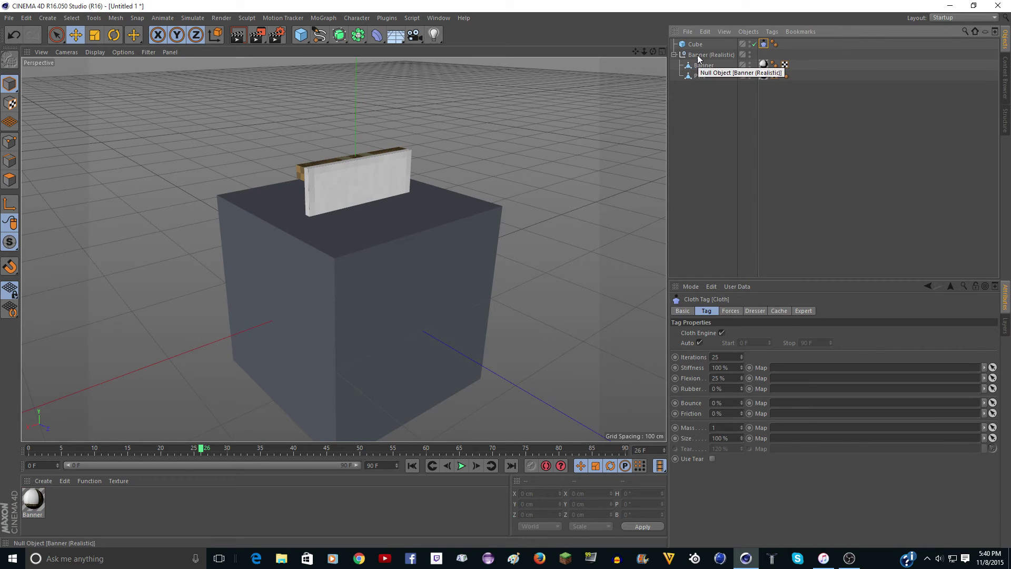
Move the Banner (Realistic) group up and away from the cube to about X -903, Y 183 and Z 330 cm.
left_click(699, 56)
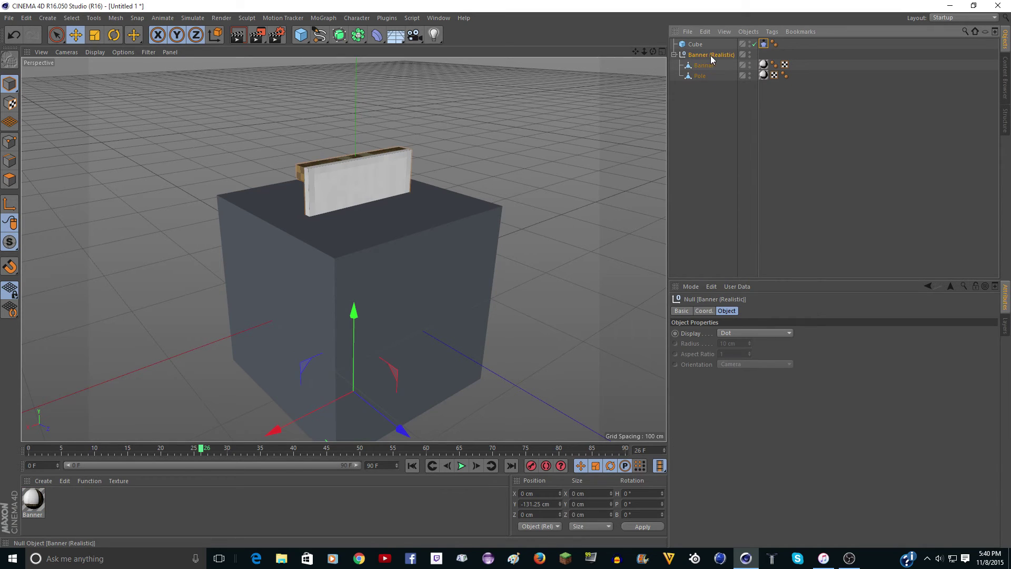
scroll(500, 217, "down", 4)
left_click_drag(501, 216, 489, 220, "alt")
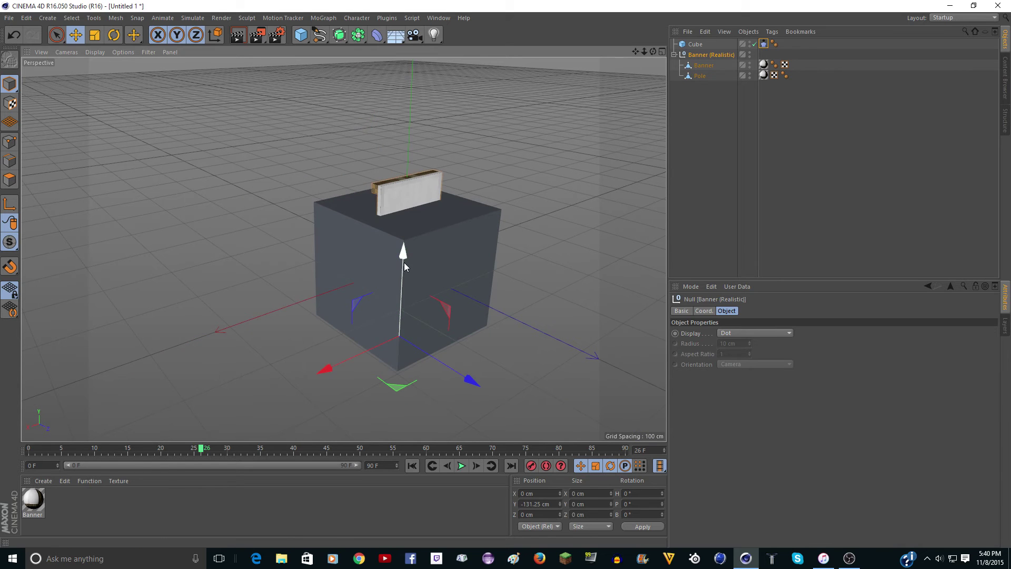
left_click_drag(404, 263, 445, 66)
scroll(589, 100, "down", 3)
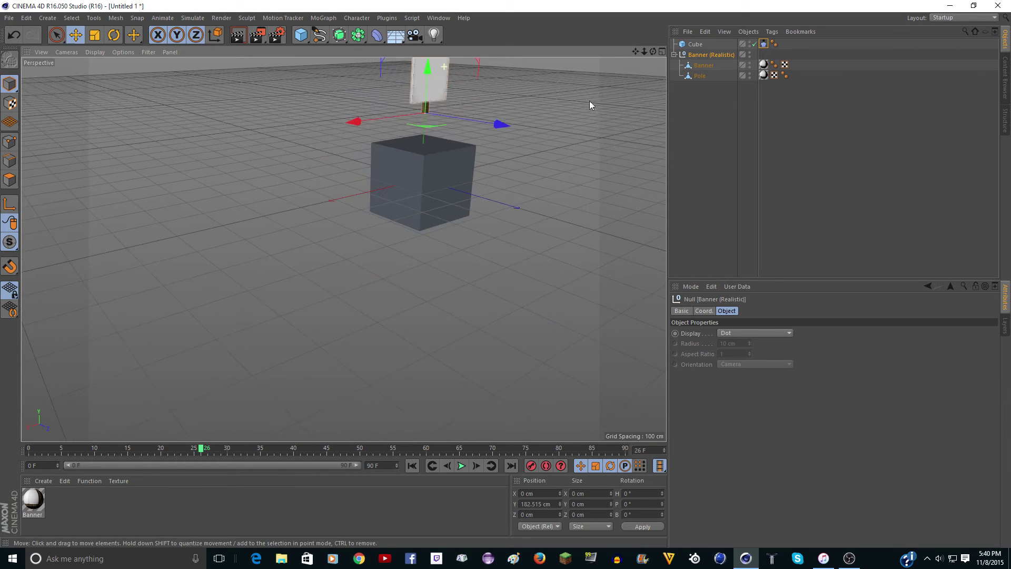
left_click_drag(634, 52, 343, 187)
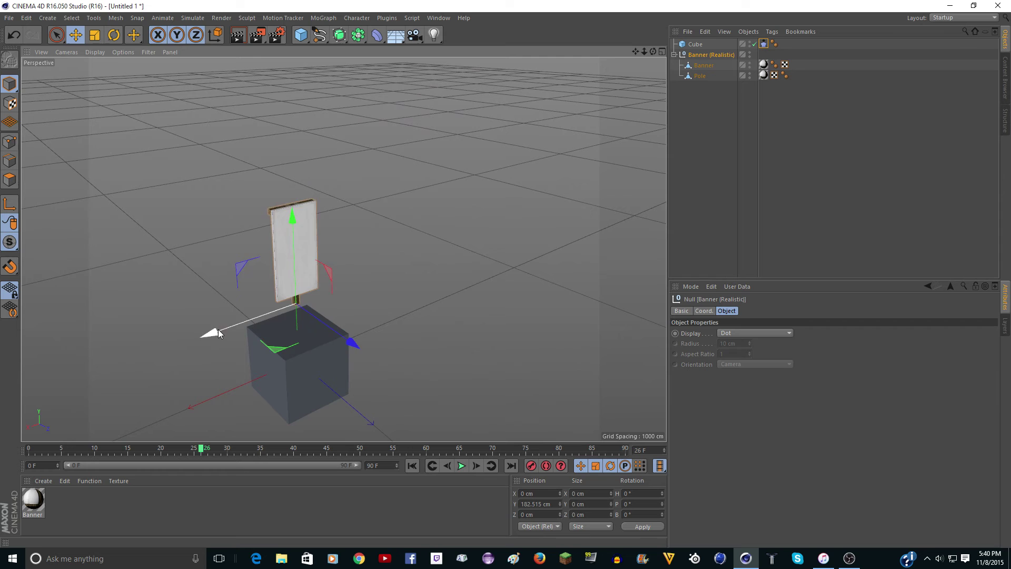
left_click_drag(218, 329, 597, 243)
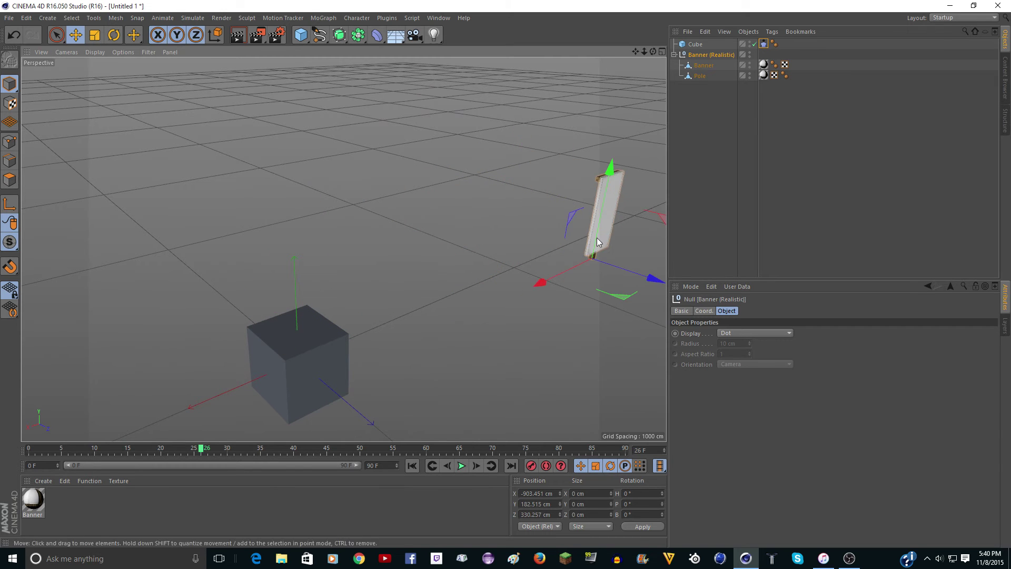
scroll(585, 232, "up", 3)
left_click_drag(645, 56, 317, 249)
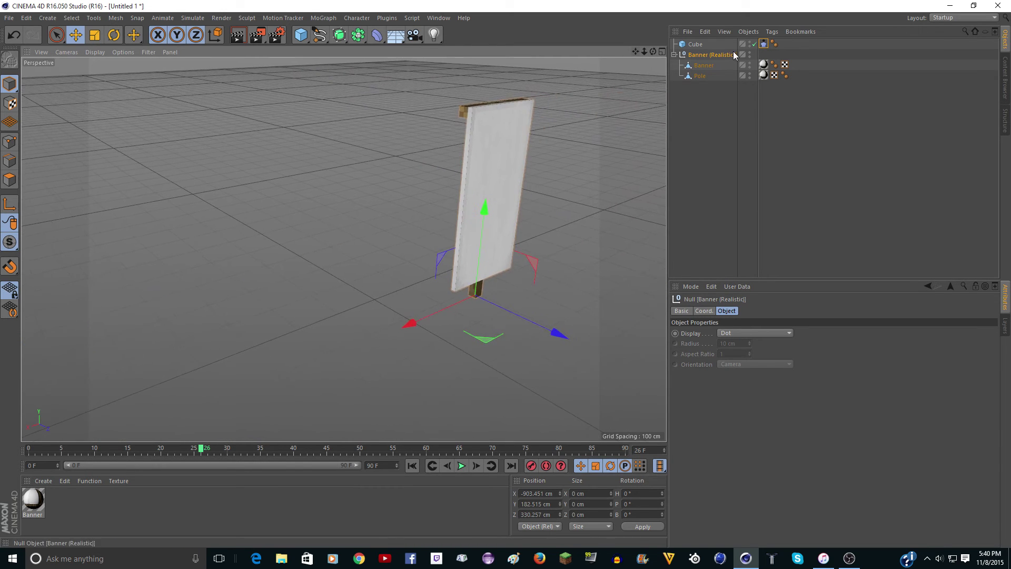
Add a Cloth Collider simulation tag to the Pole object.
left_click(701, 77)
right_click(710, 76)
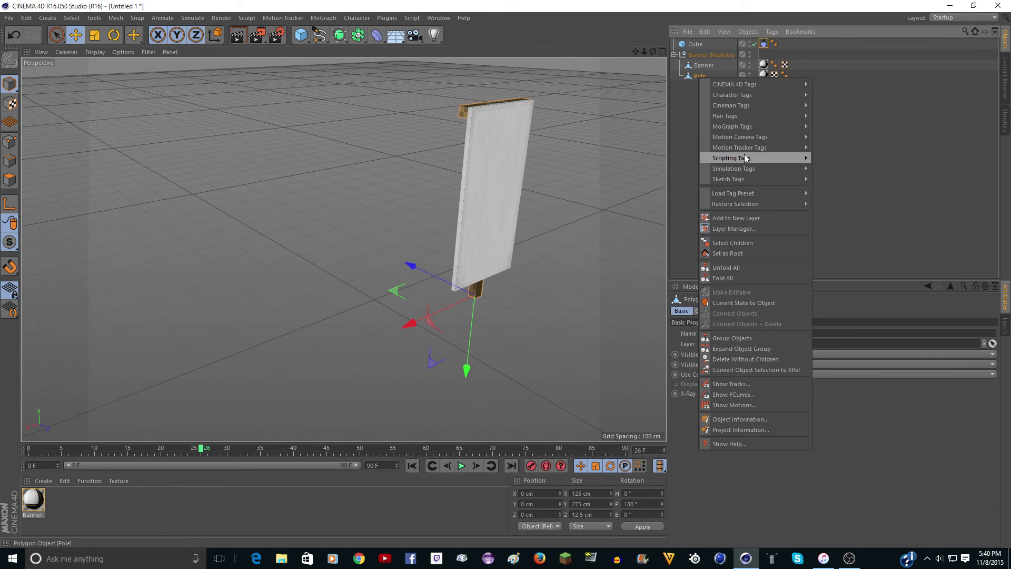
mouse_move(741, 168)
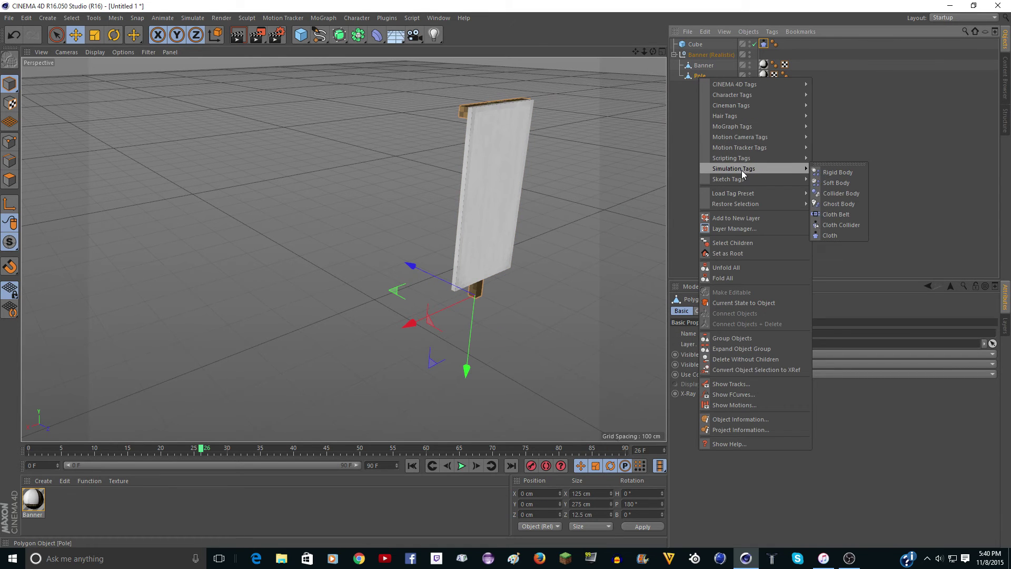
left_click(854, 226)
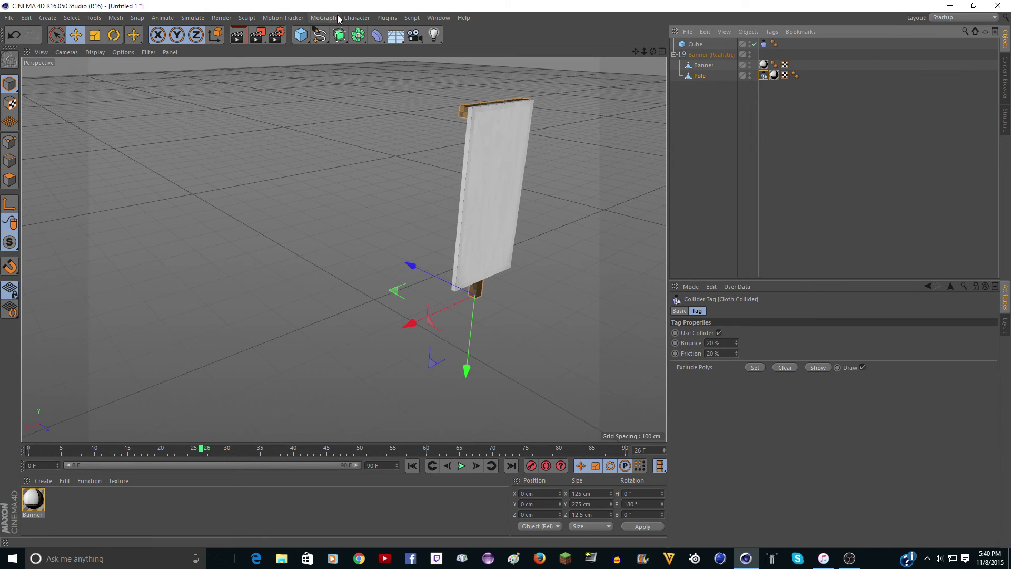
left_click(193, 17)
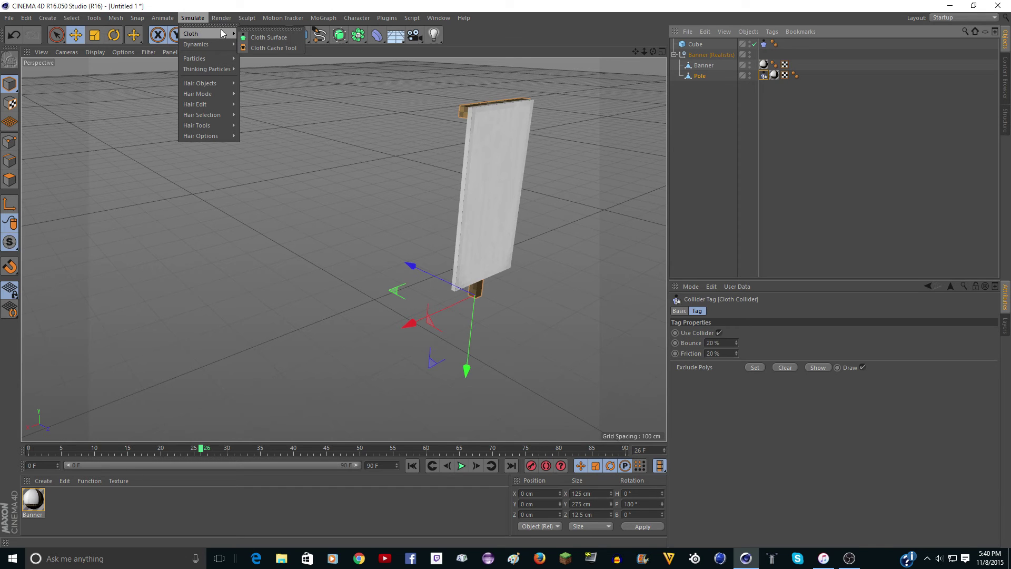
mouse_move(224, 35)
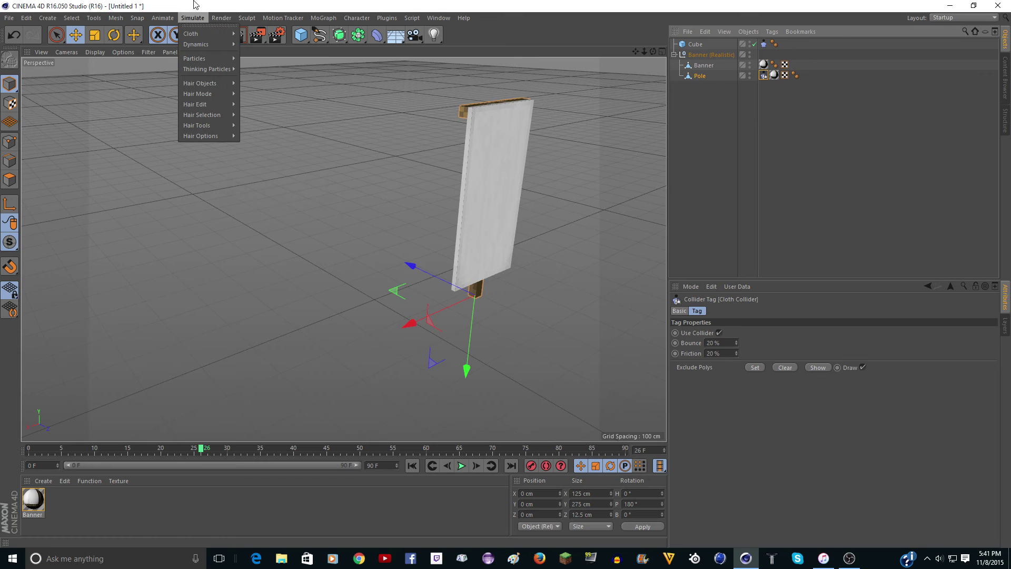
left_click(203, 15)
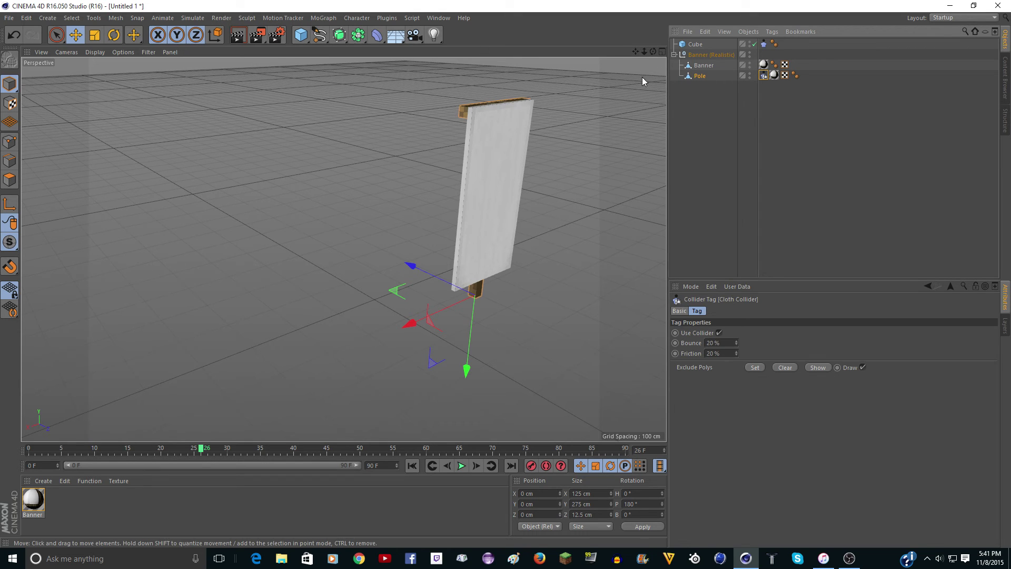
Transfer the Cloth tag from the Cube back to the Banner object and delete the Cube.
left_click(763, 44)
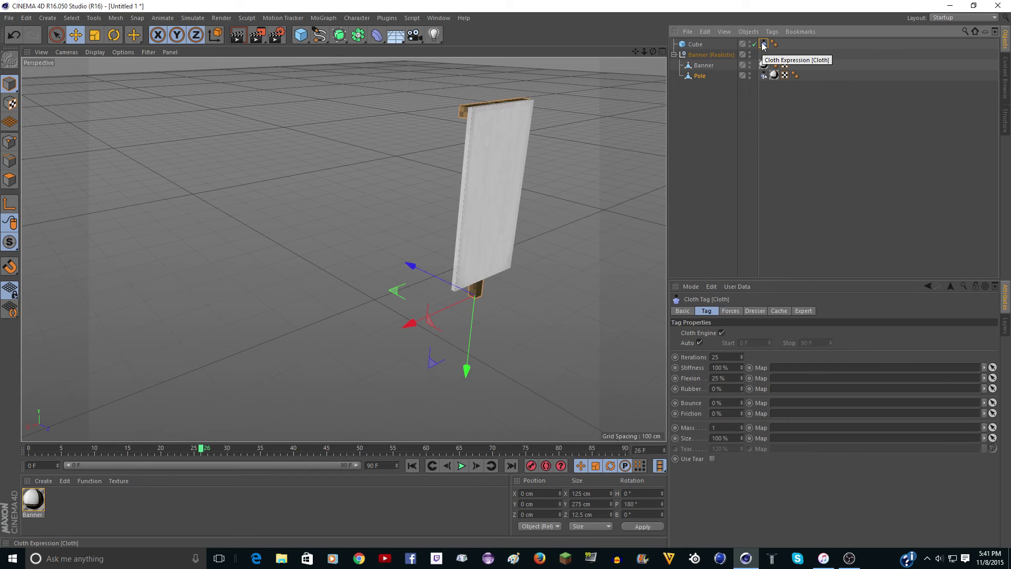
left_click(695, 44)
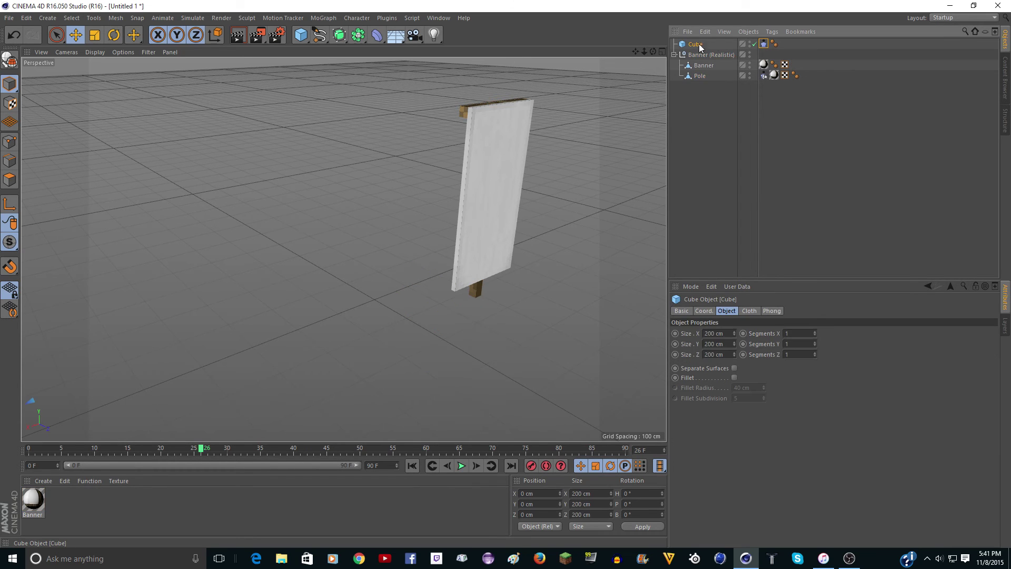
left_click_drag(763, 44, 708, 66)
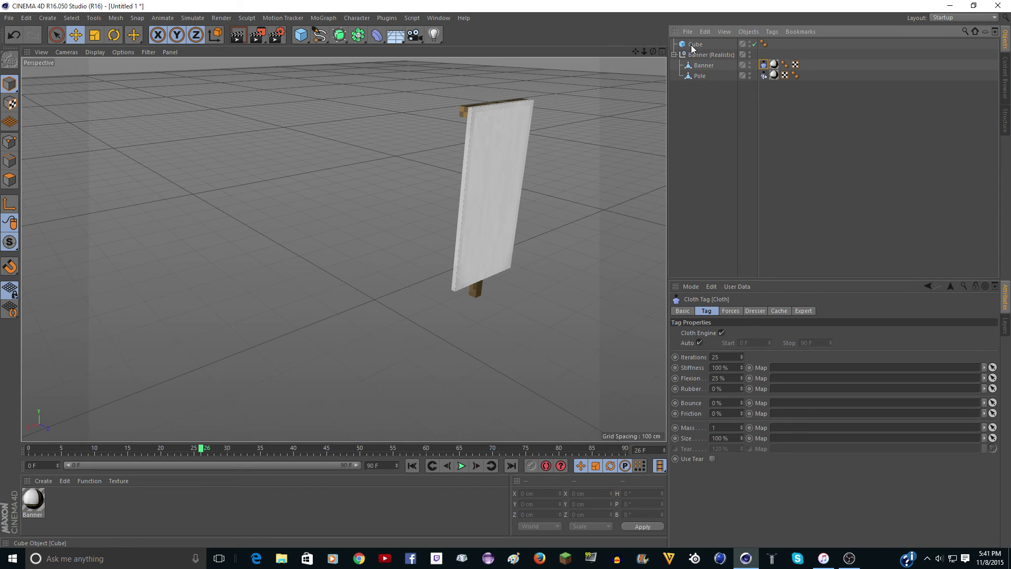
left_click(692, 46)
key("Delete")
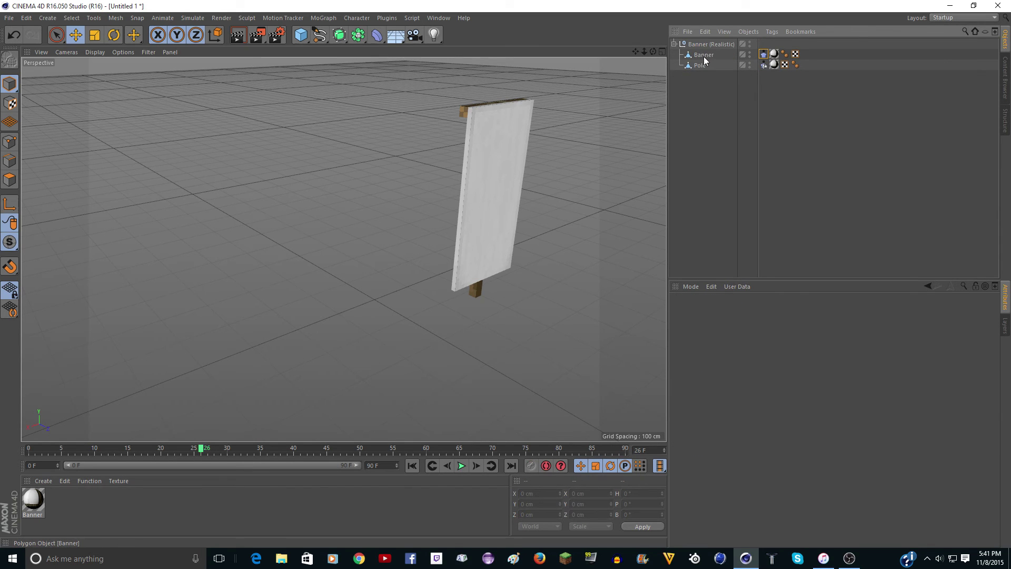
Add a Cloth Belt tag to the Banner object, belt its top-edge points to Pole, and turn off Draw.
left_click(704, 56)
right_click(704, 56)
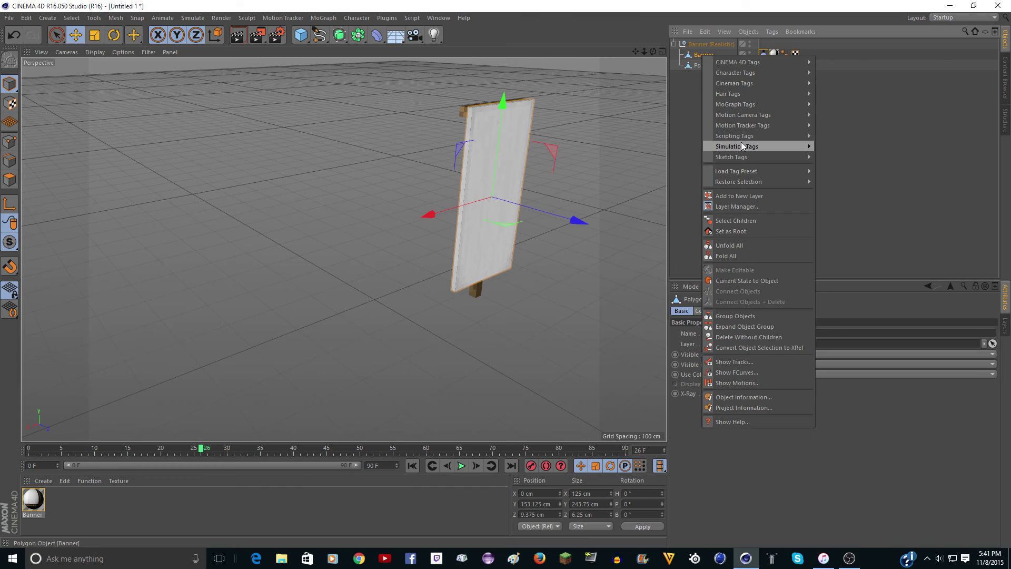
mouse_move(743, 146)
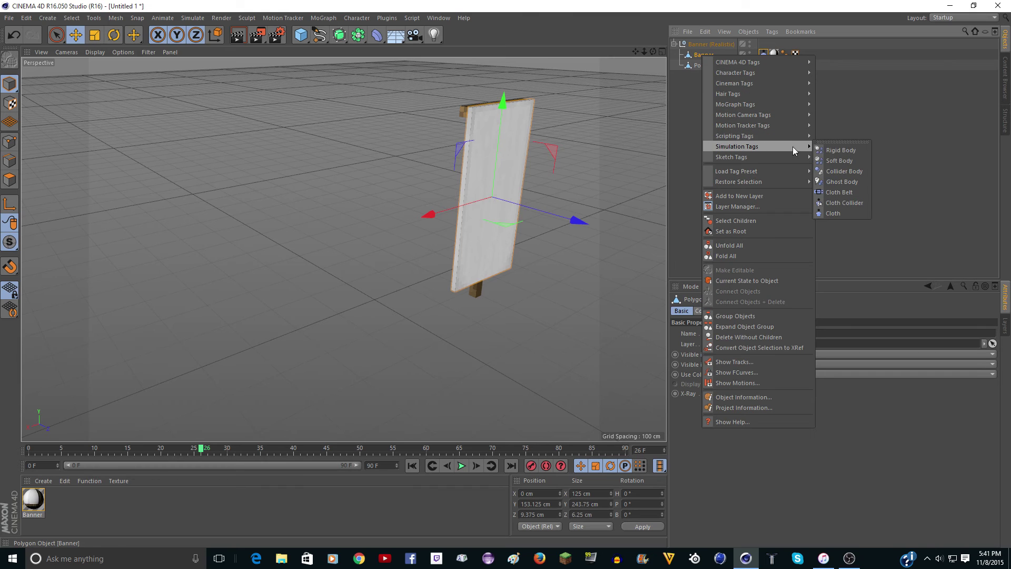
left_click(859, 193)
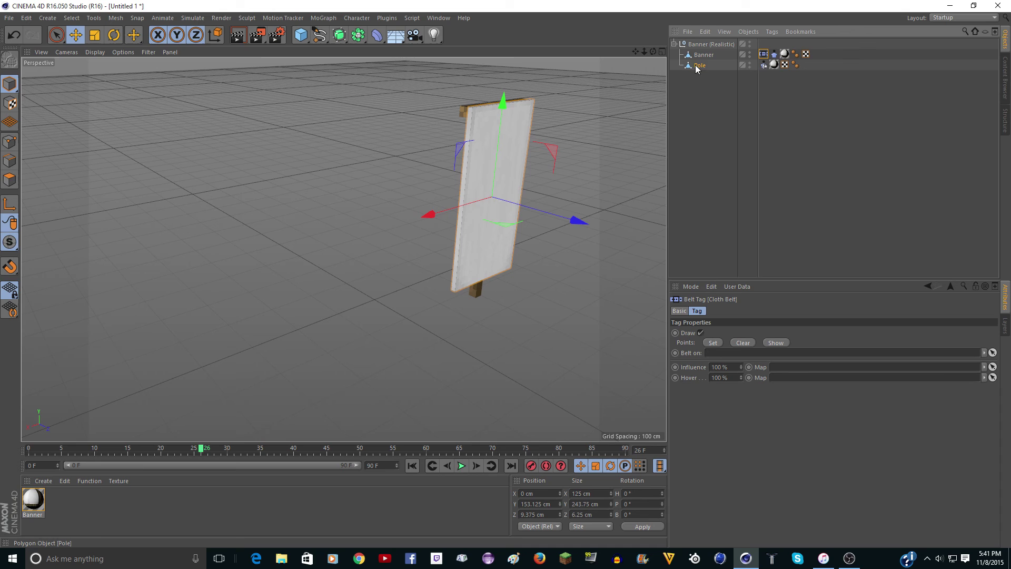
left_click_drag(715, 362, 714, 358)
left_click(714, 342)
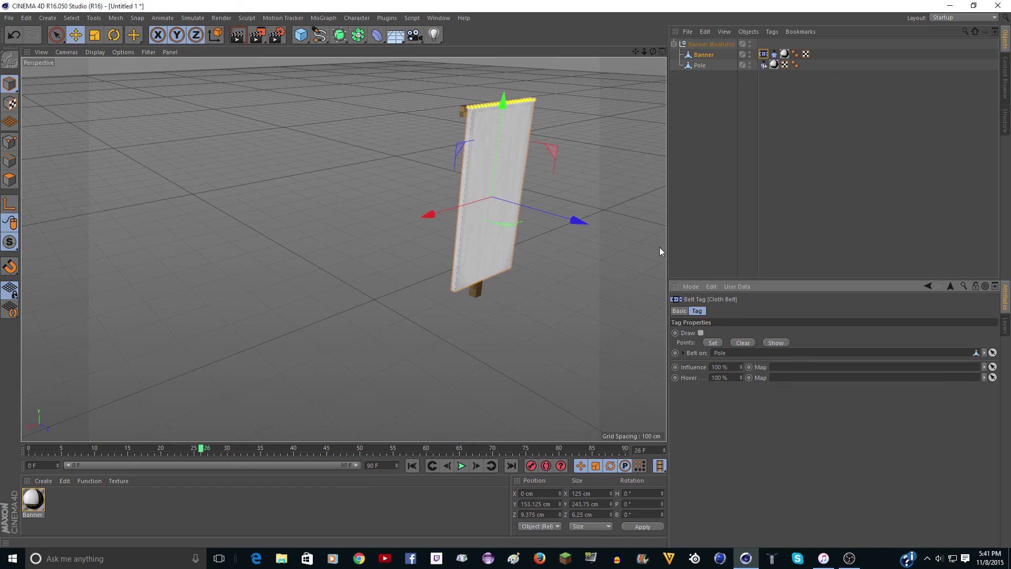
Play the cloth simulation from frame 0 to check how the banner hangs on the pole, and return to the start.
left_click(461, 466)
left_click(412, 465)
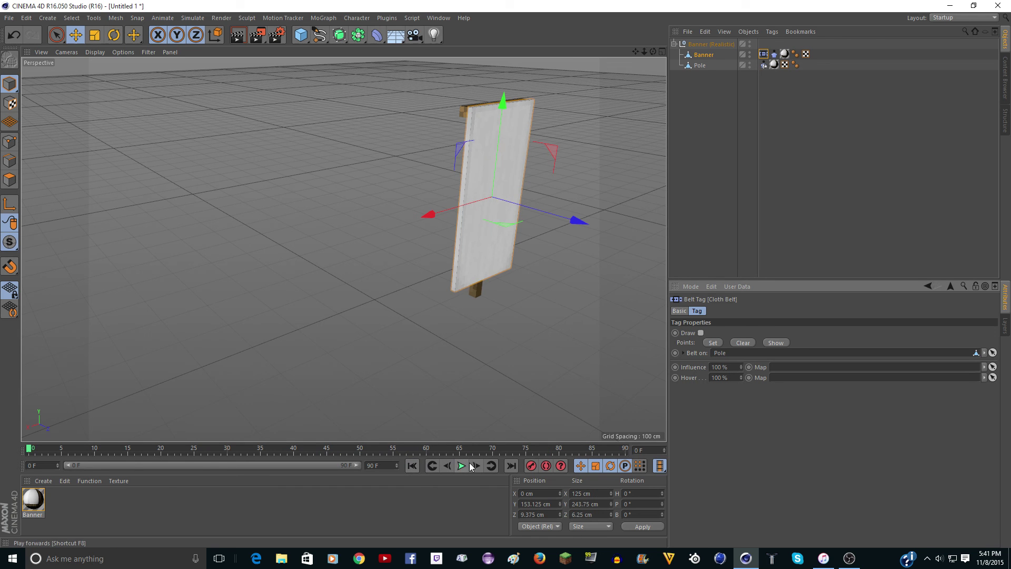
left_click(461, 466)
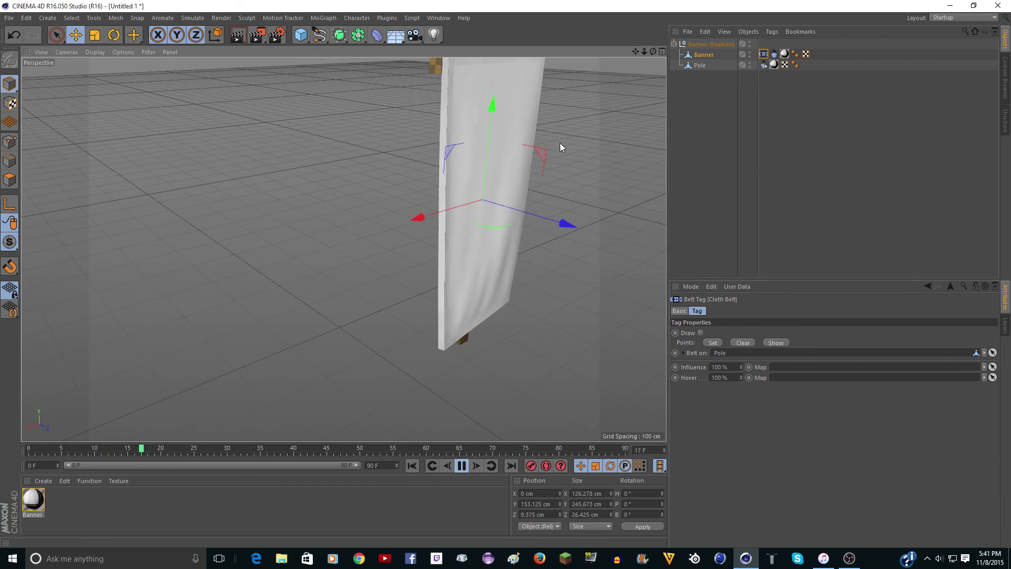
left_click_drag(635, 51, 412, 273)
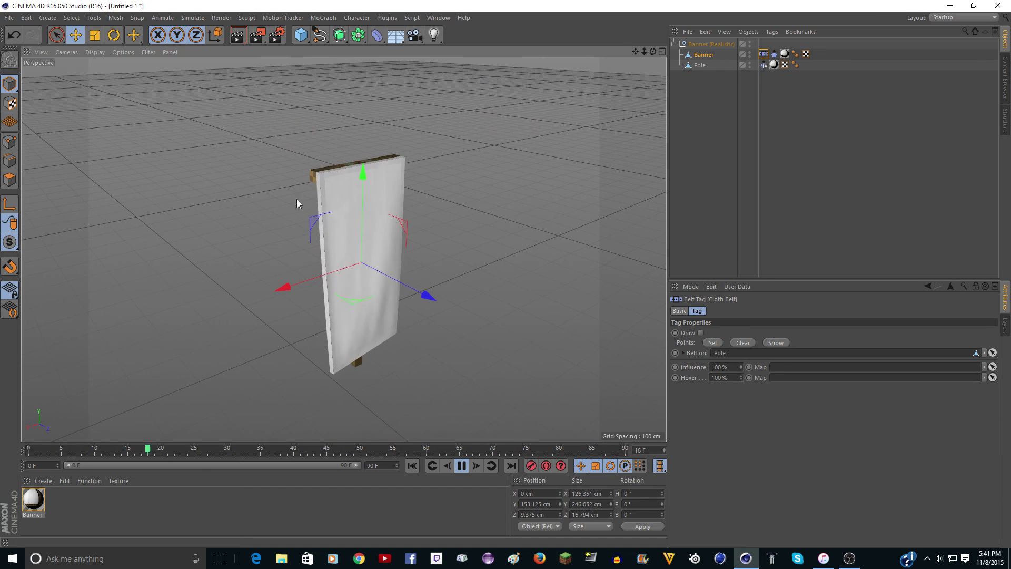
left_click(460, 466)
left_click(414, 466)
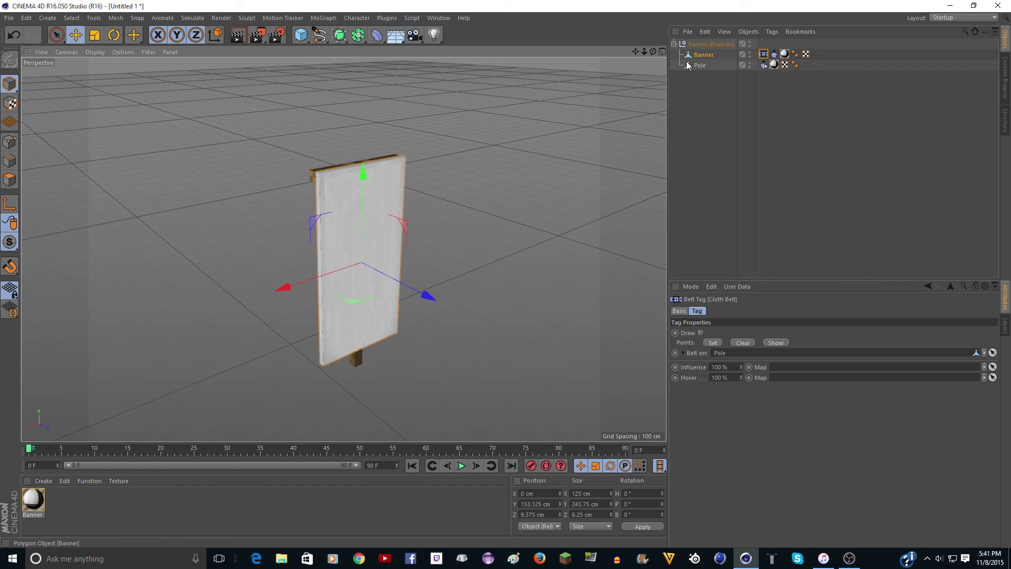
scroll(495, 206, "down", 3)
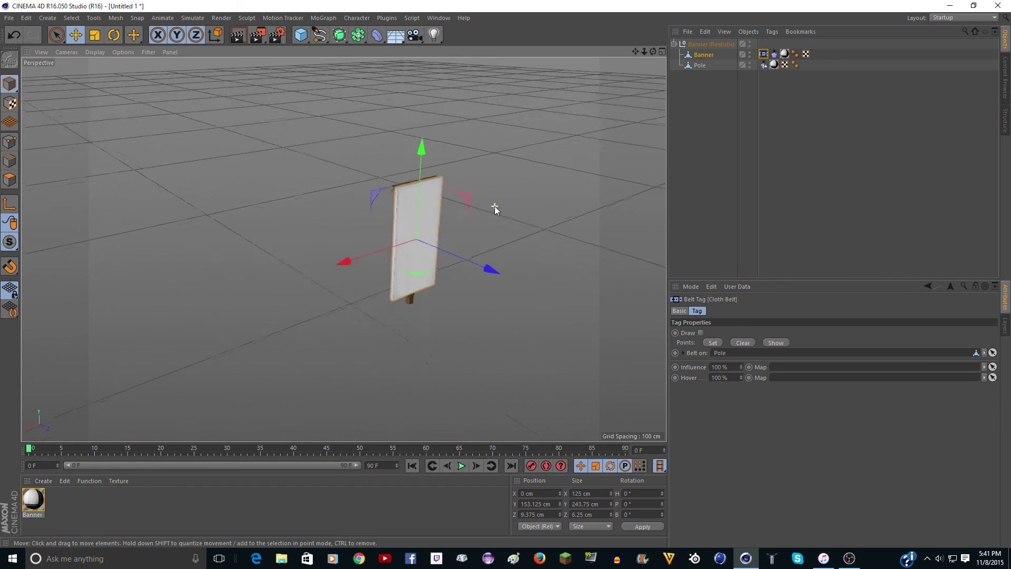
scroll(494, 207, "up", 6)
scroll(484, 211, "down", 3)
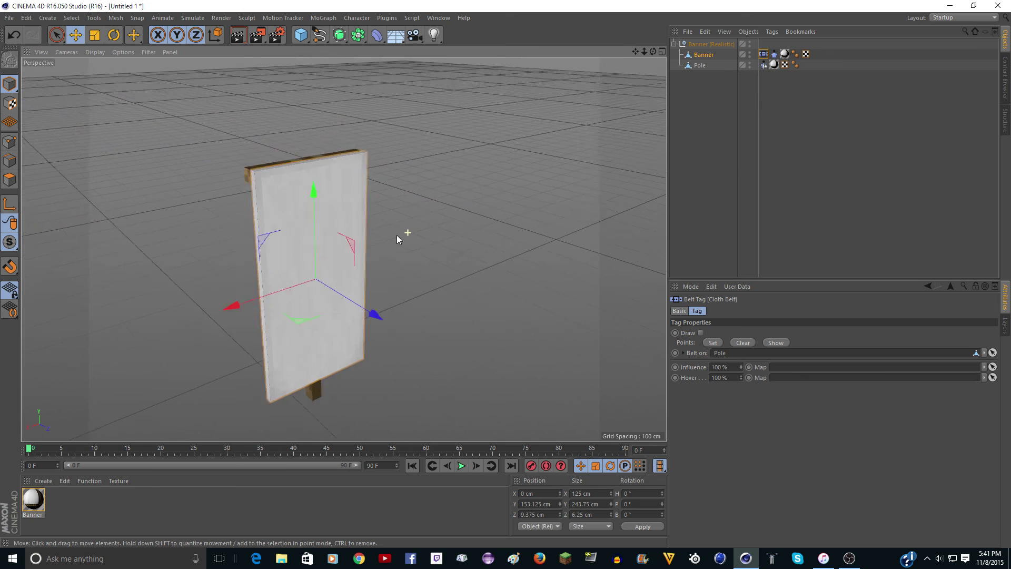
scroll(397, 235, "down", 6)
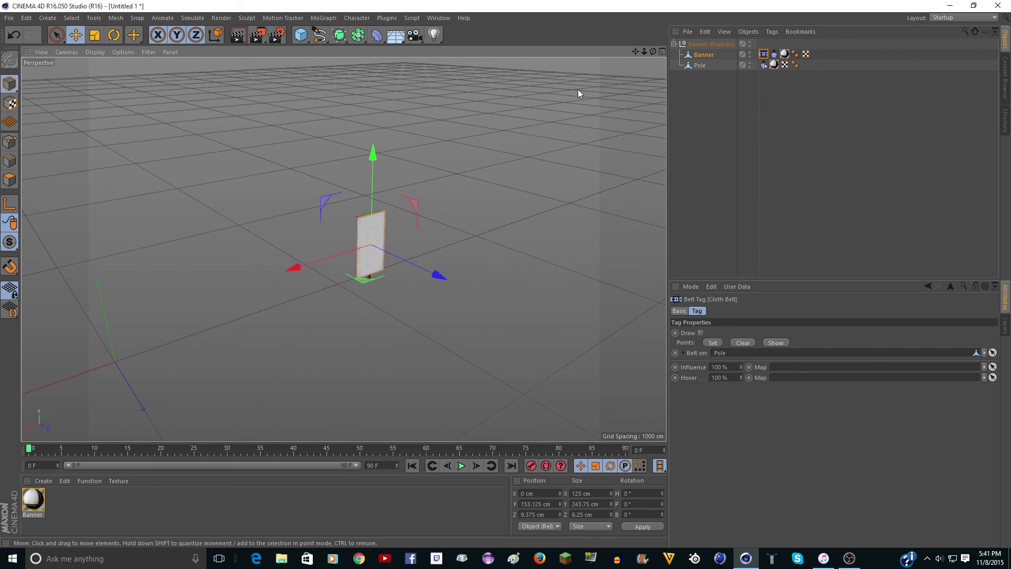
left_click_drag(635, 52, 343, 265)
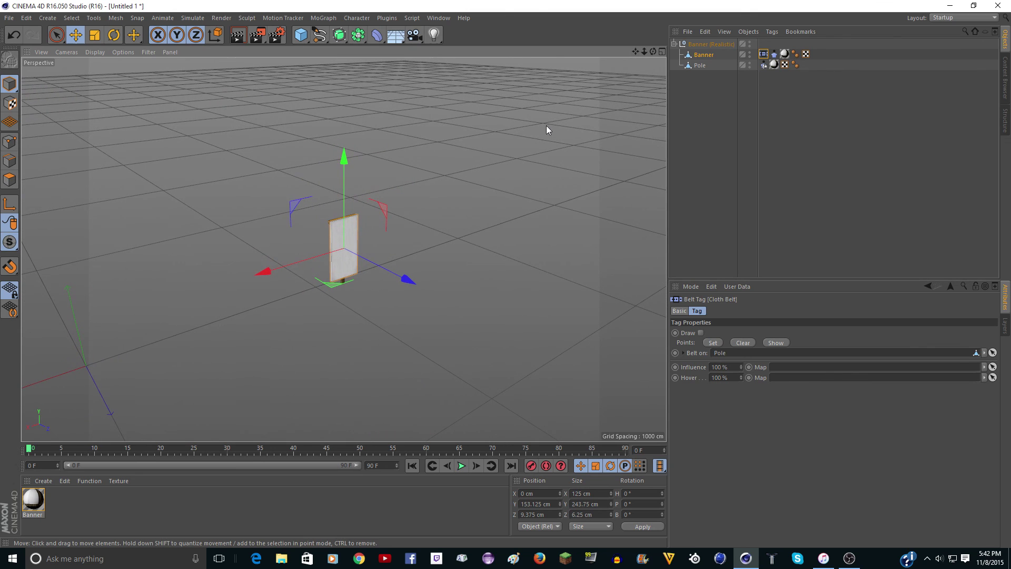